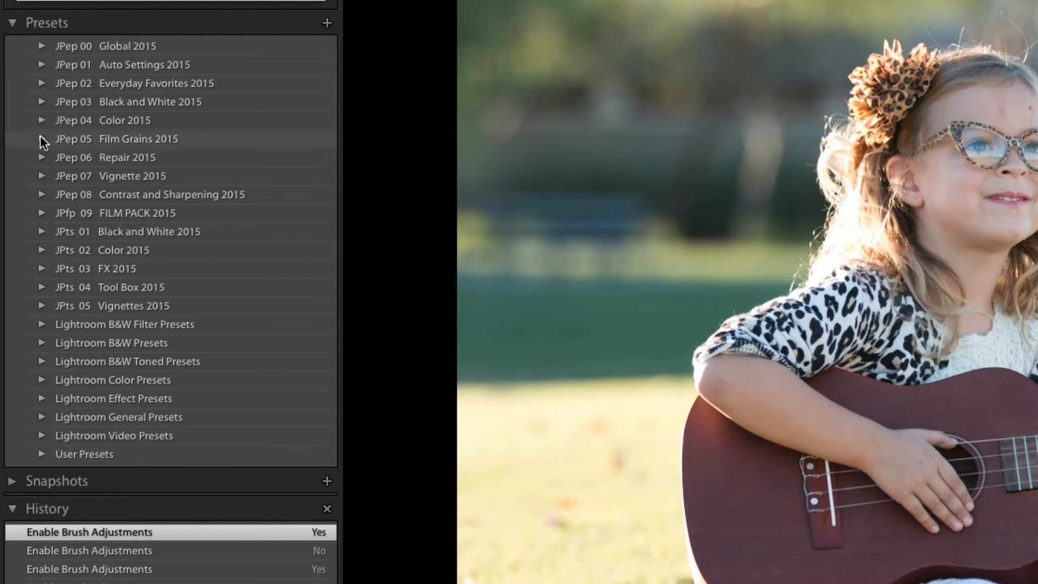
Browse the Auto Settings 2015 and Everyday Favorites 2015 preset folders, scrolling through the Everyday Favorites presets.
click(41, 64)
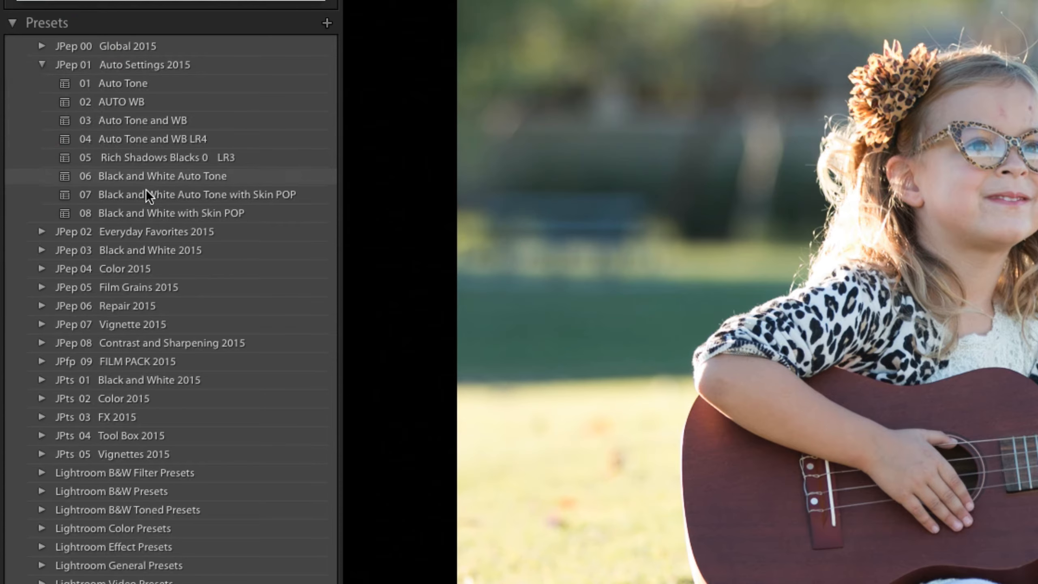
click(43, 63)
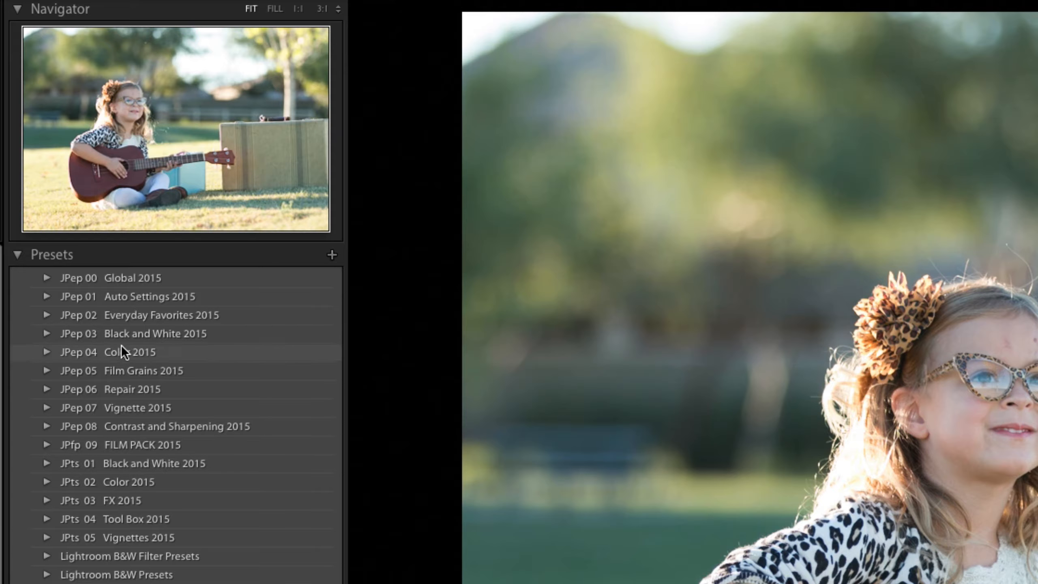
click(42, 313)
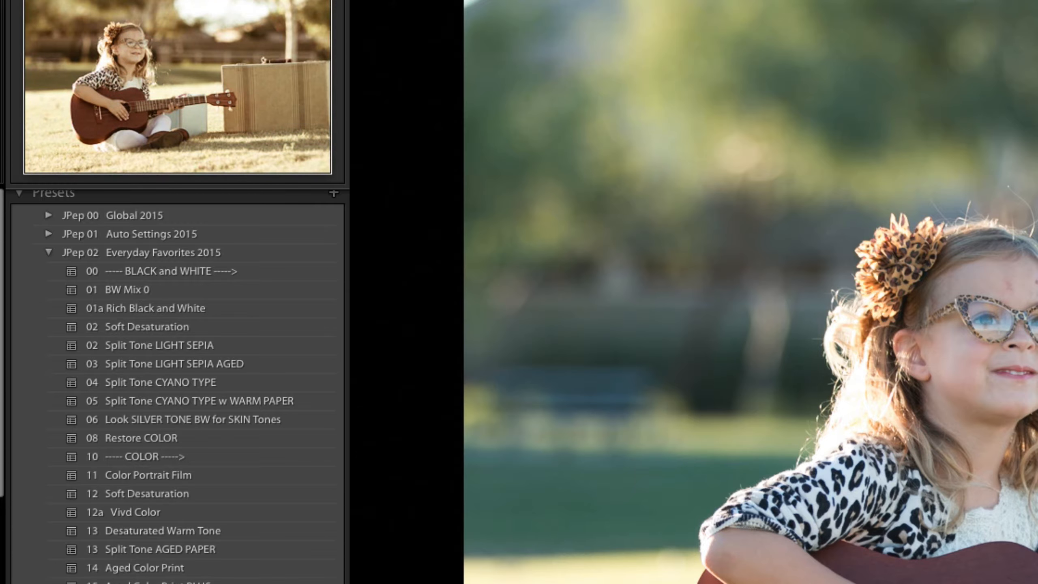
scroll(176, 384, down, 3)
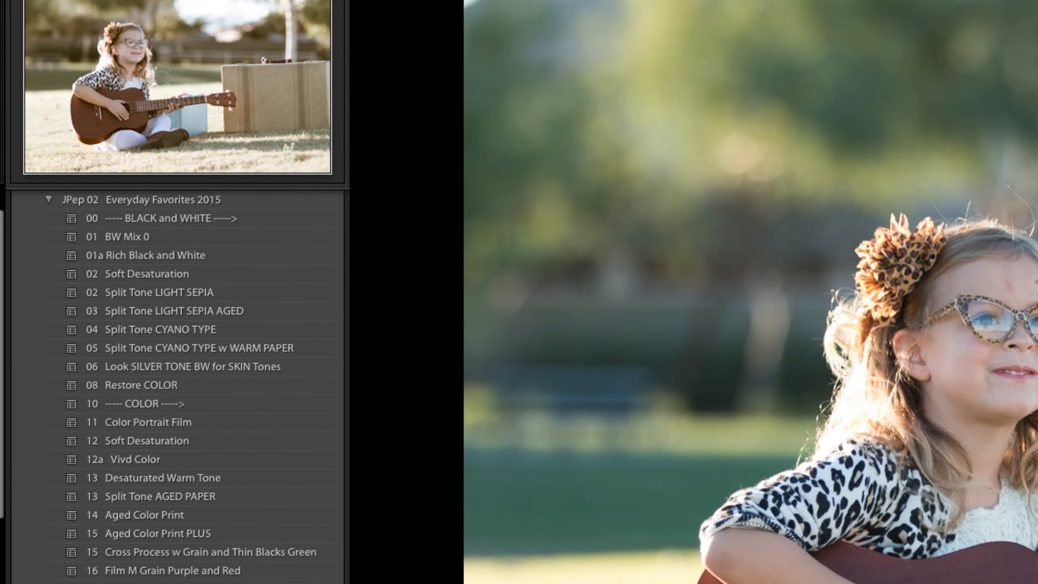
scroll(175, 449, down, 4)
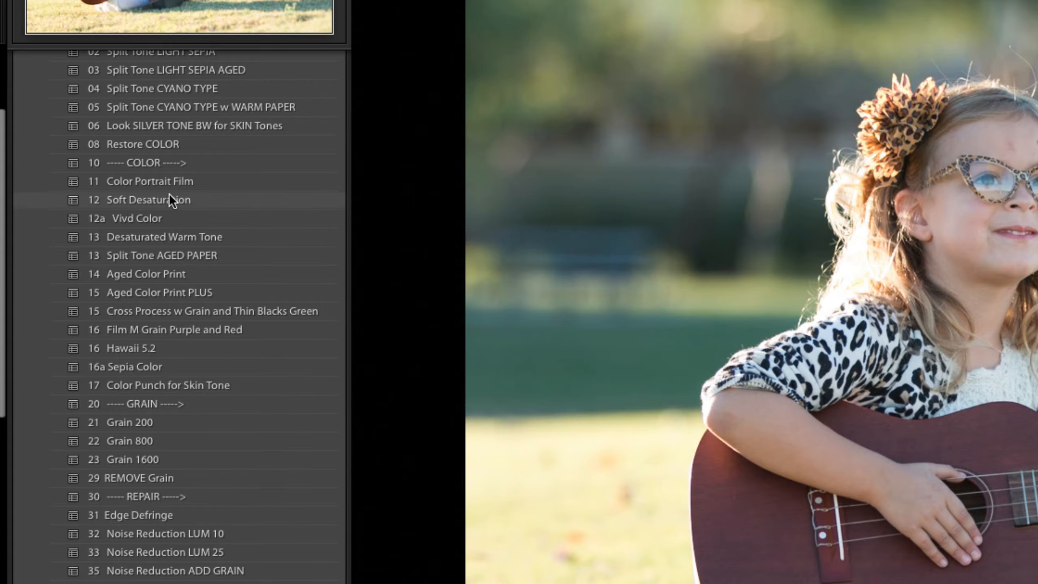
scroll(127, 166, up, 2)
scroll(126, 165, up, 5)
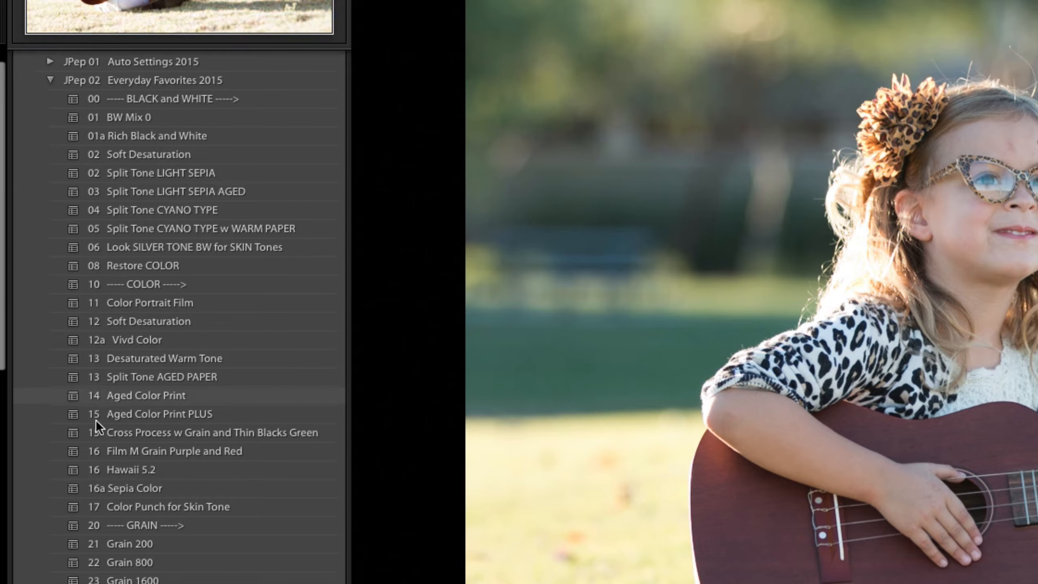
scroll(101, 441, down, 13)
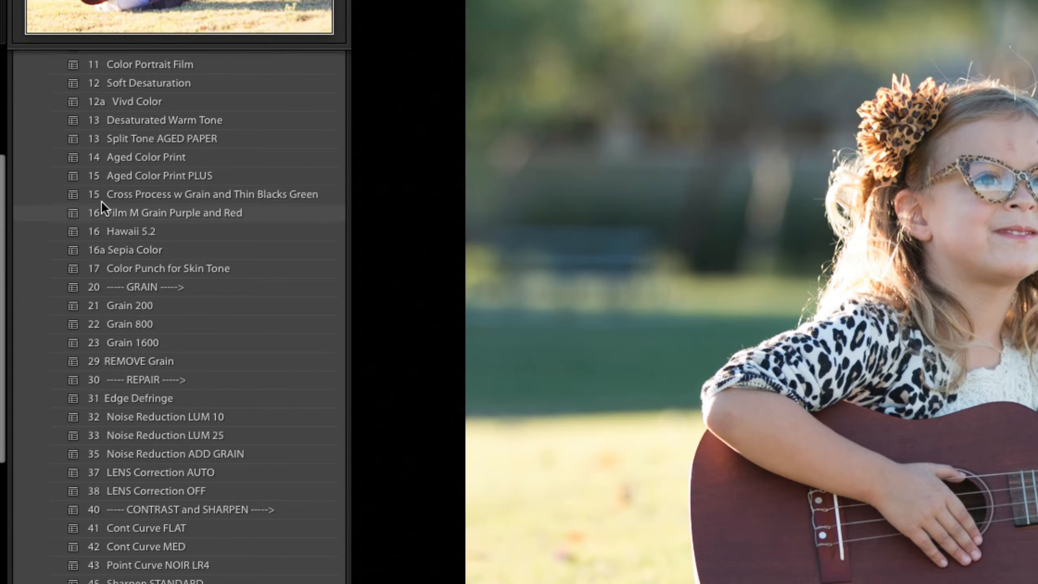
scroll(102, 201, up, 9)
scroll(98, 204, up, 4)
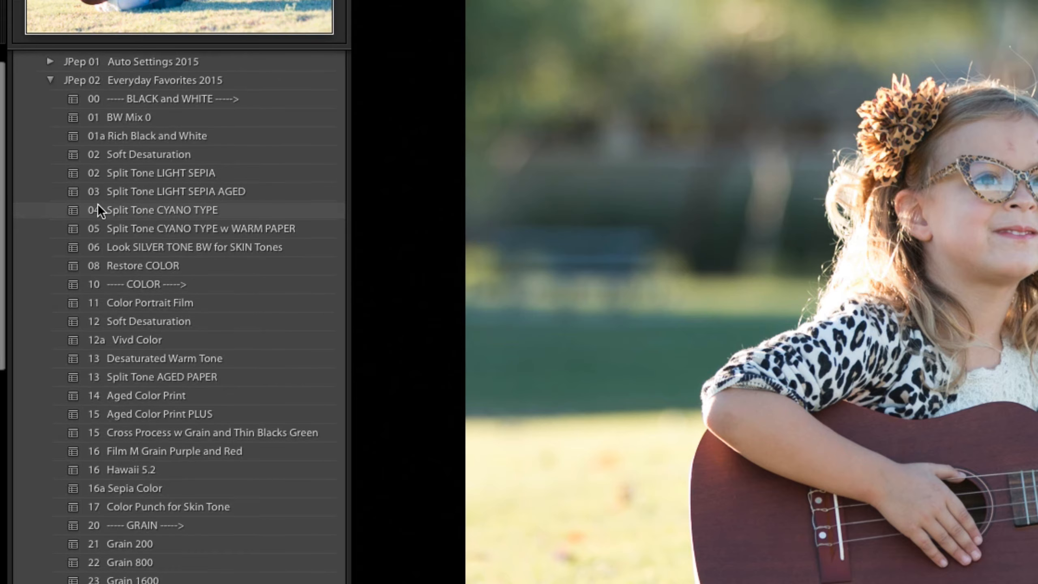
scroll(96, 223, up, 2)
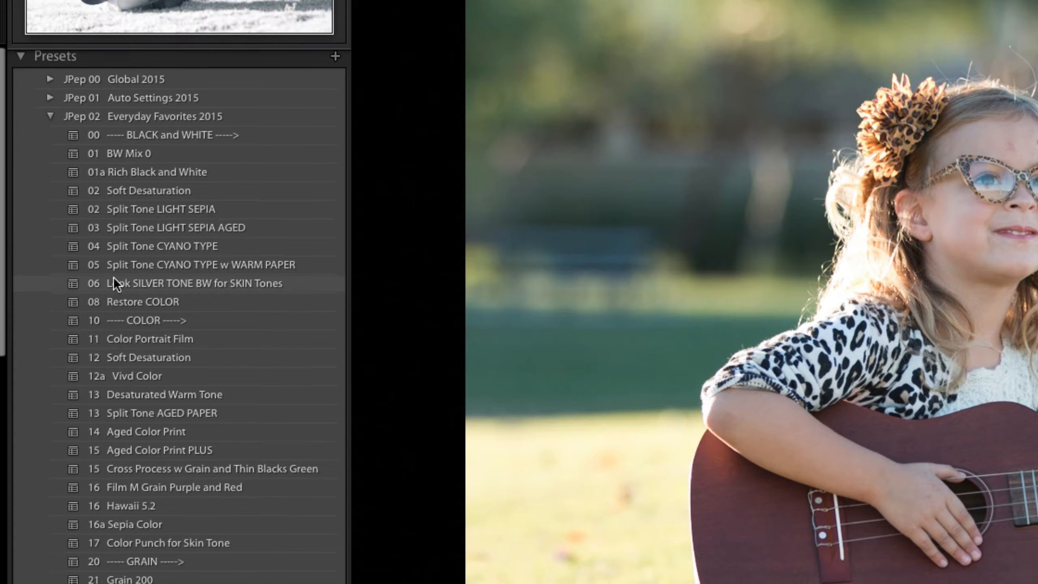
scroll(110, 248, down, 1)
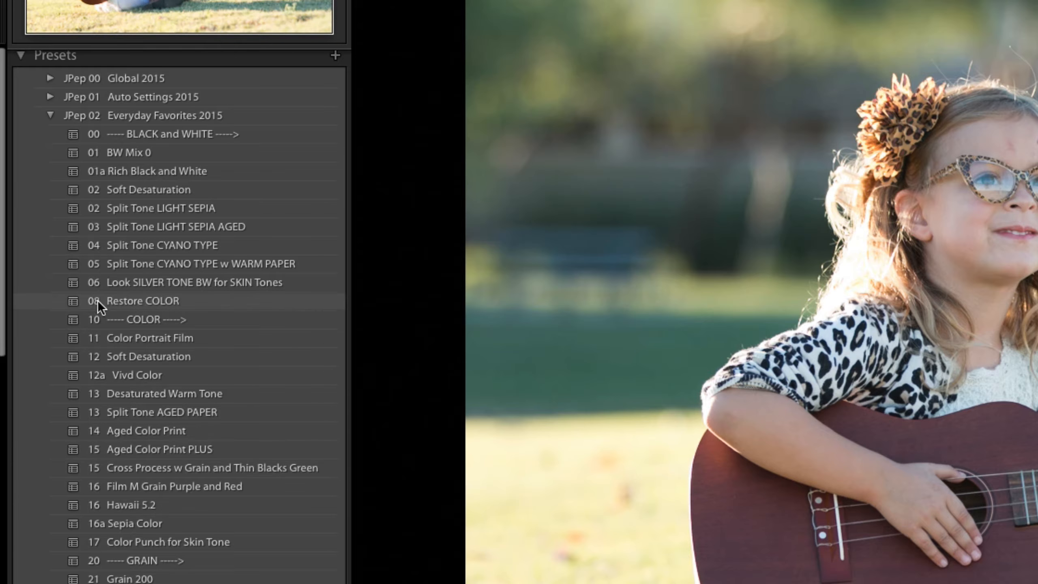
scroll(76, 283, down, 1)
right_click(73, 278)
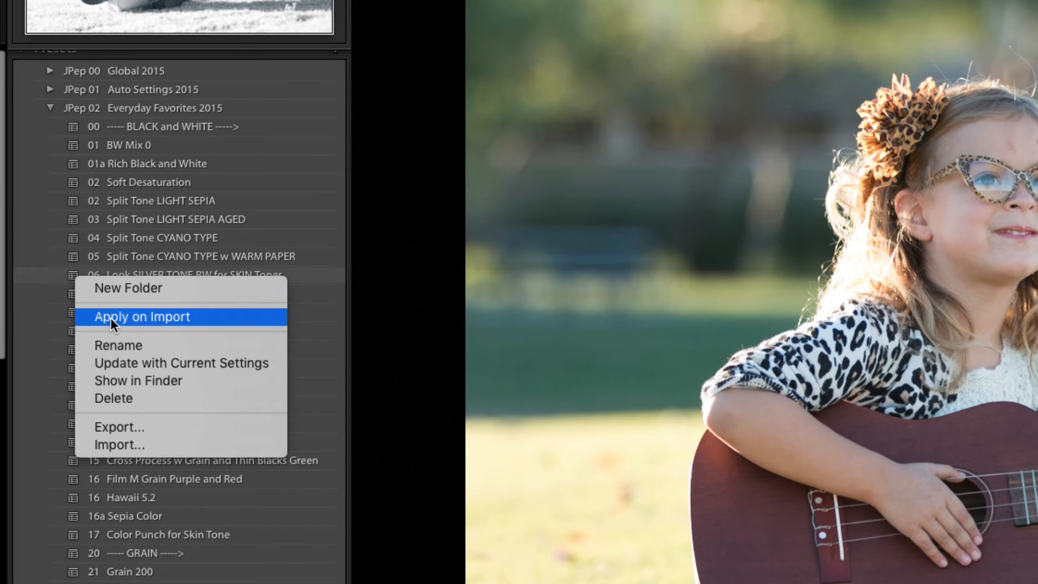
click(123, 347)
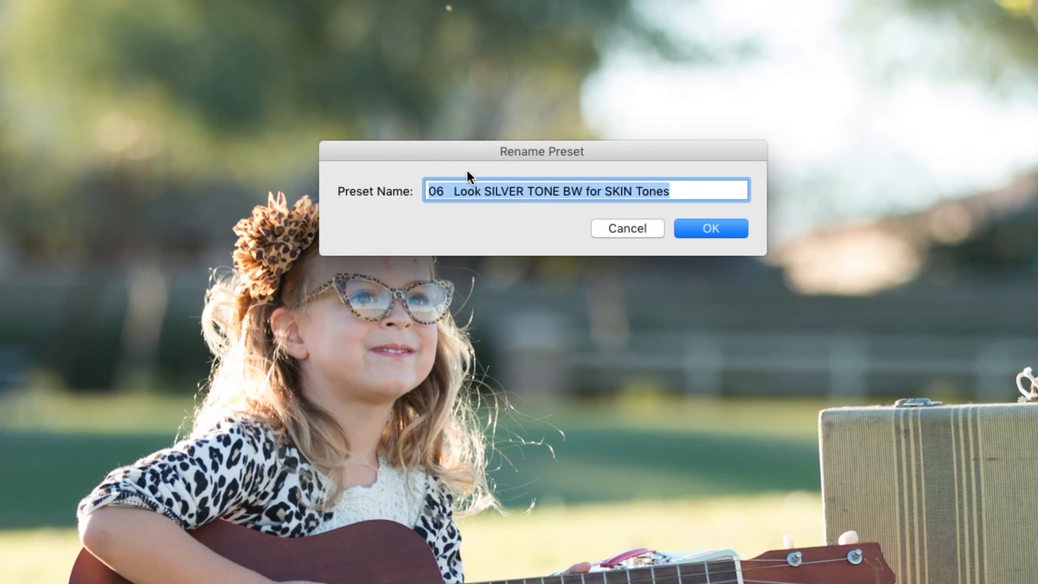
click(439, 191)
double_click(433, 192)
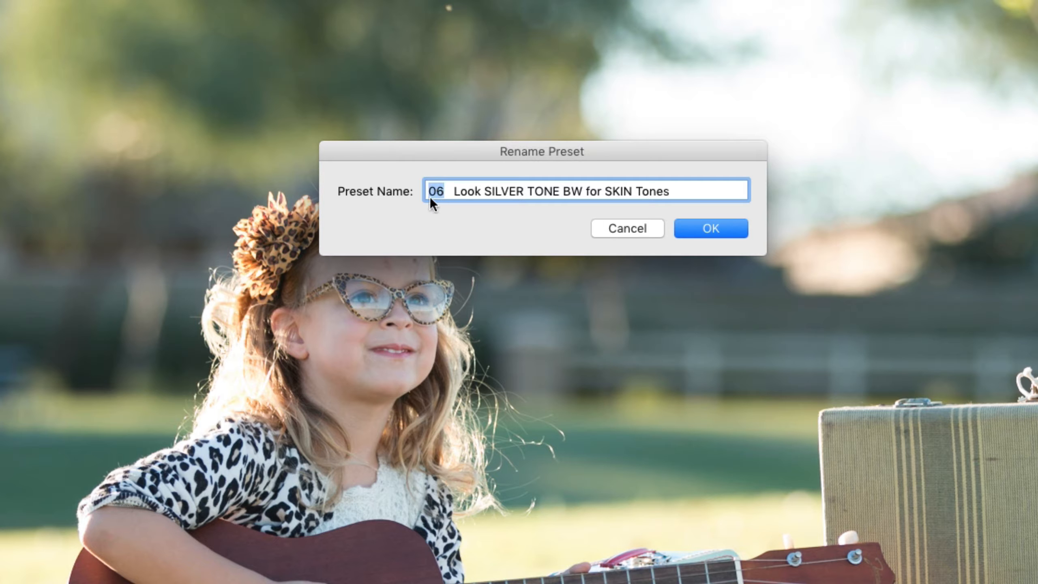
click(612, 227)
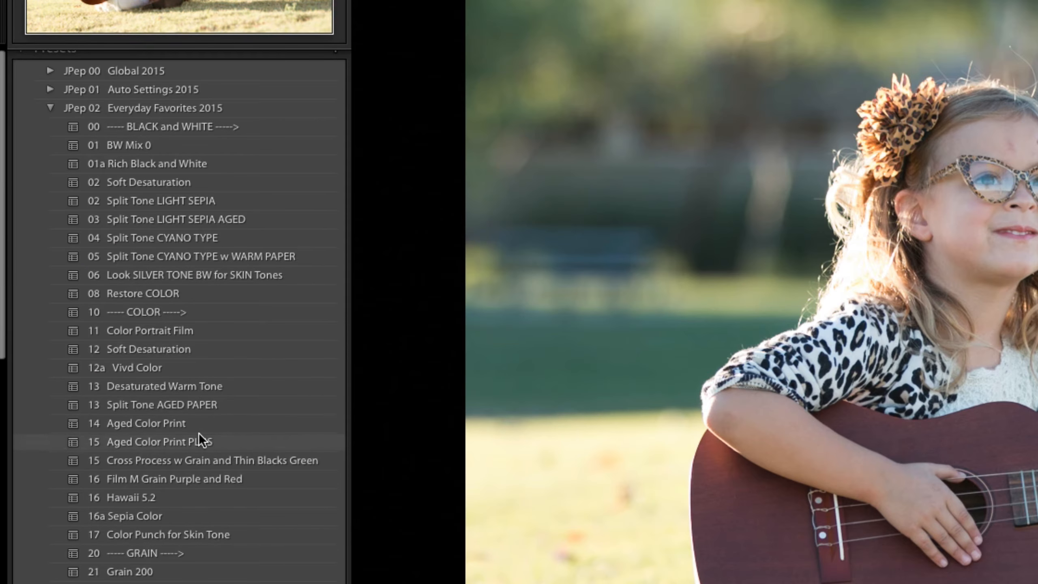
Scroll through the Everyday Favorites 2015 presets down to the vignette presets and the following folders.
scroll(199, 433, down, 10)
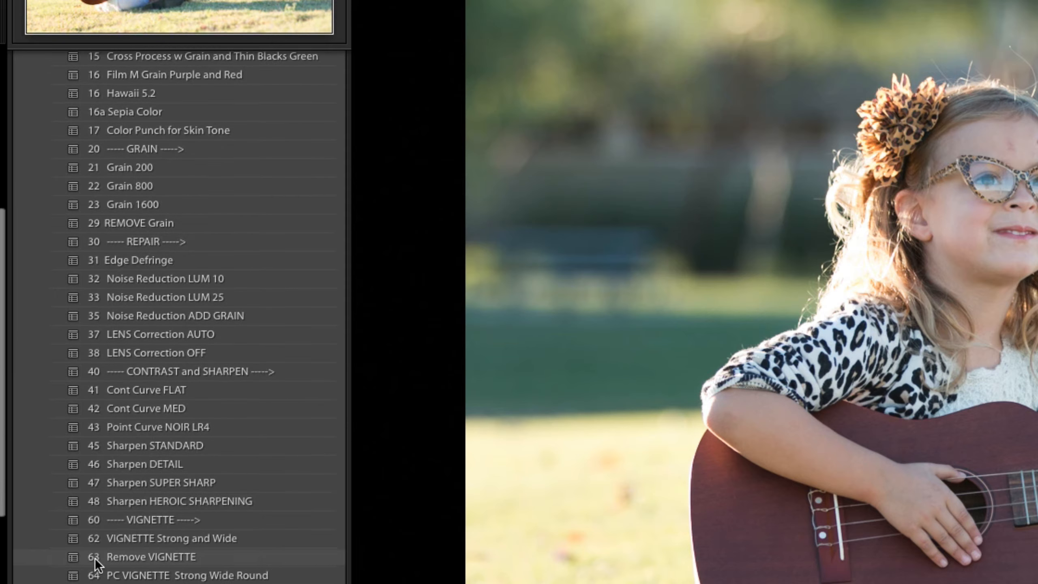
drag(76, 555, 89, 583)
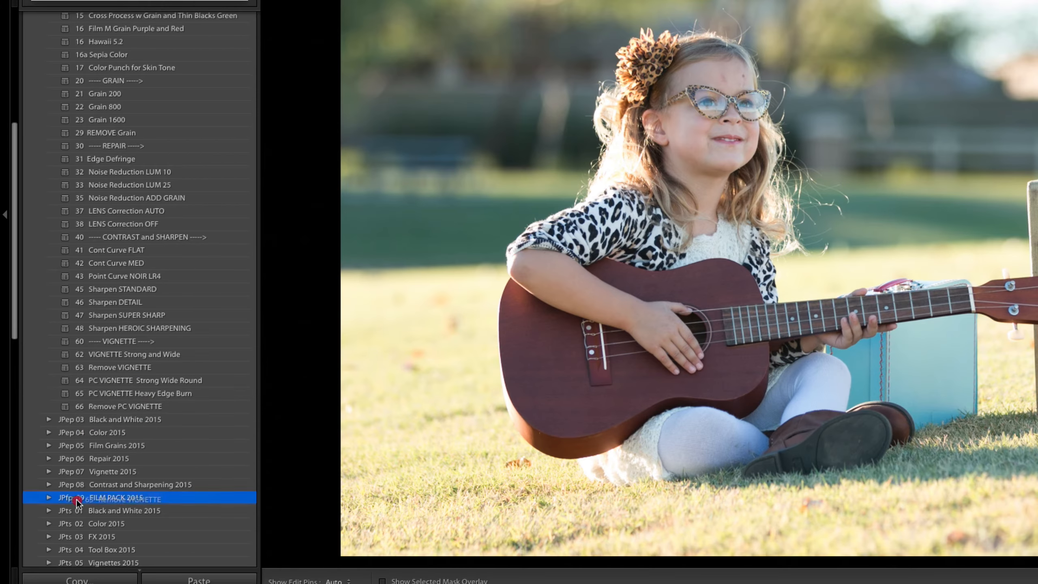
drag(76, 501, 84, 349)
scroll(112, 236, up, 5)
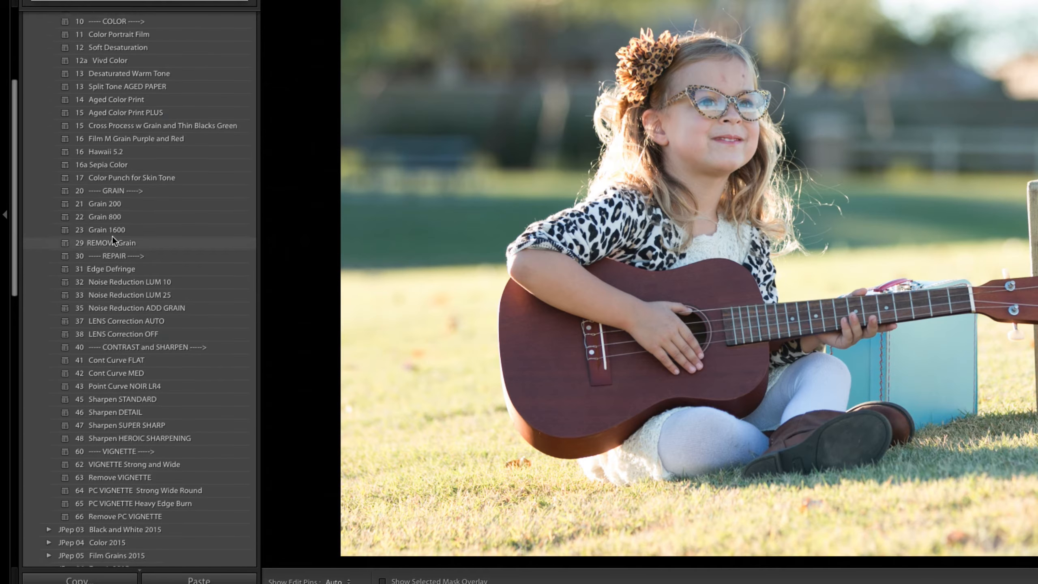
scroll(119, 229, up, 4)
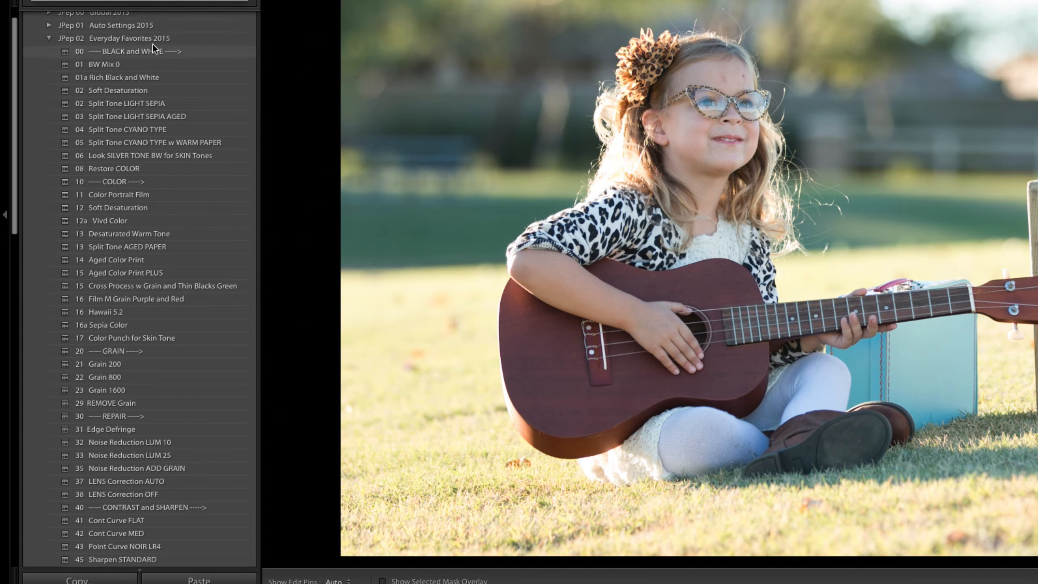
scroll(118, 394, down, 6)
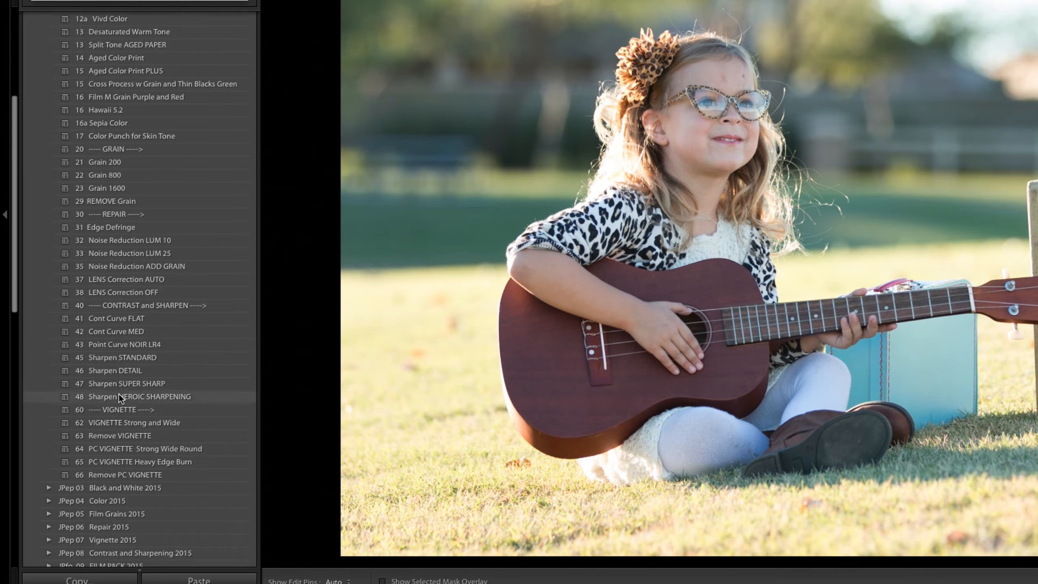
click(67, 424)
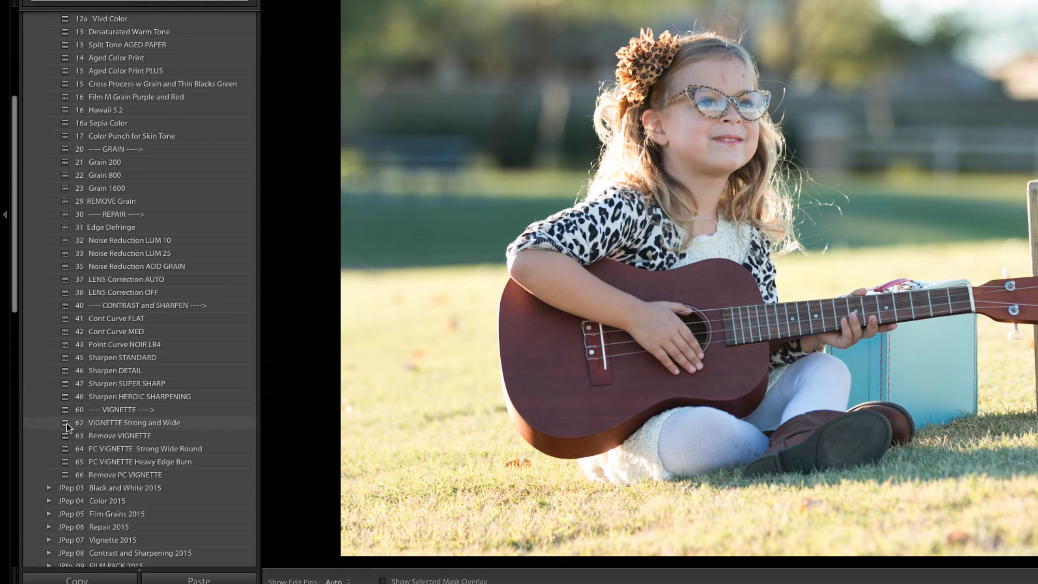
mouse_move(66, 424)
mouse_down()
mouse_move(86, 470)
mouse_move(85, 512)
mouse_move(81, 419)
mouse_up()
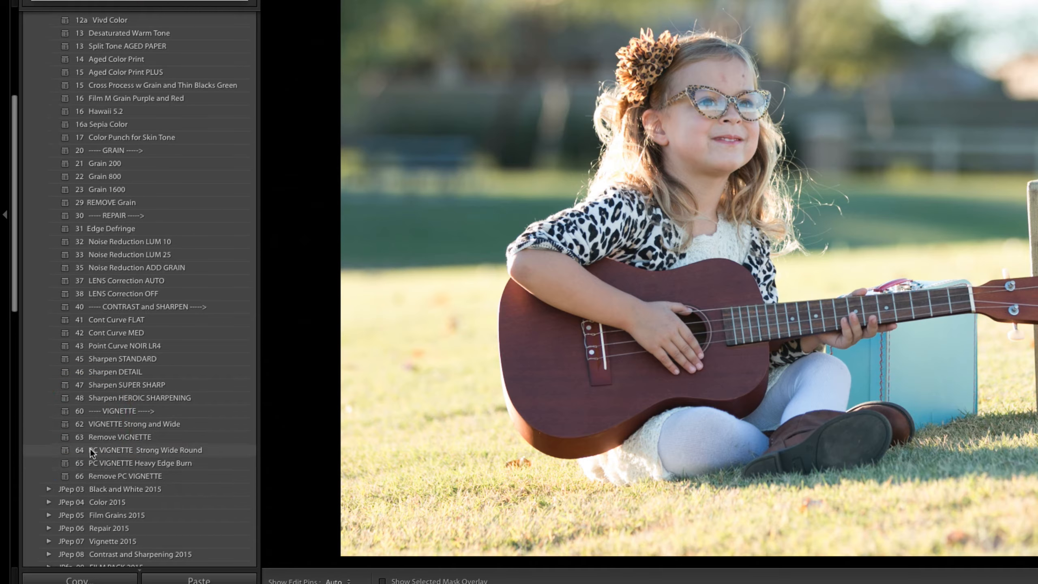
scroll(96, 446, down, 5)
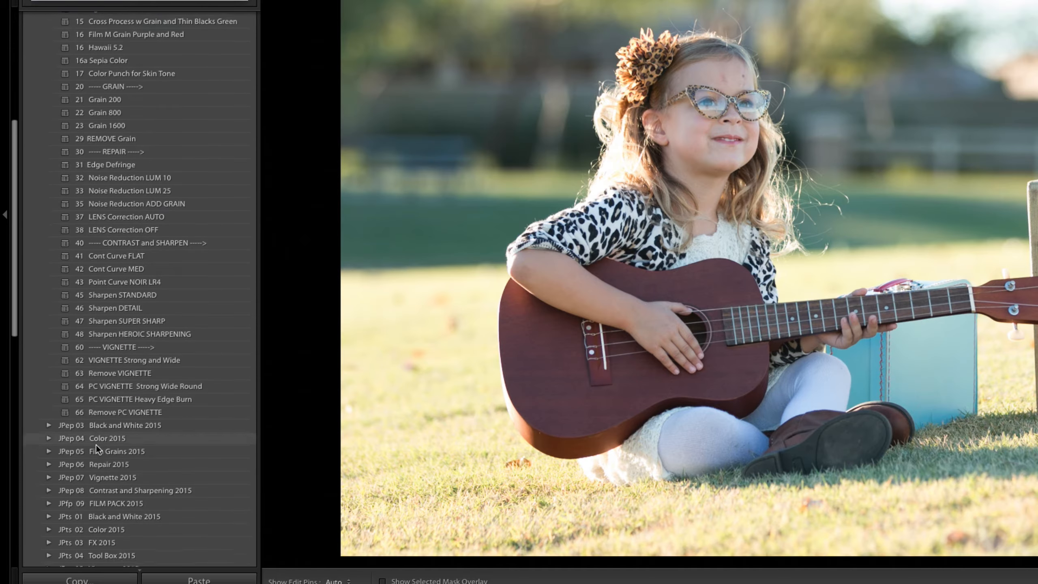
scroll(96, 444, down, 1)
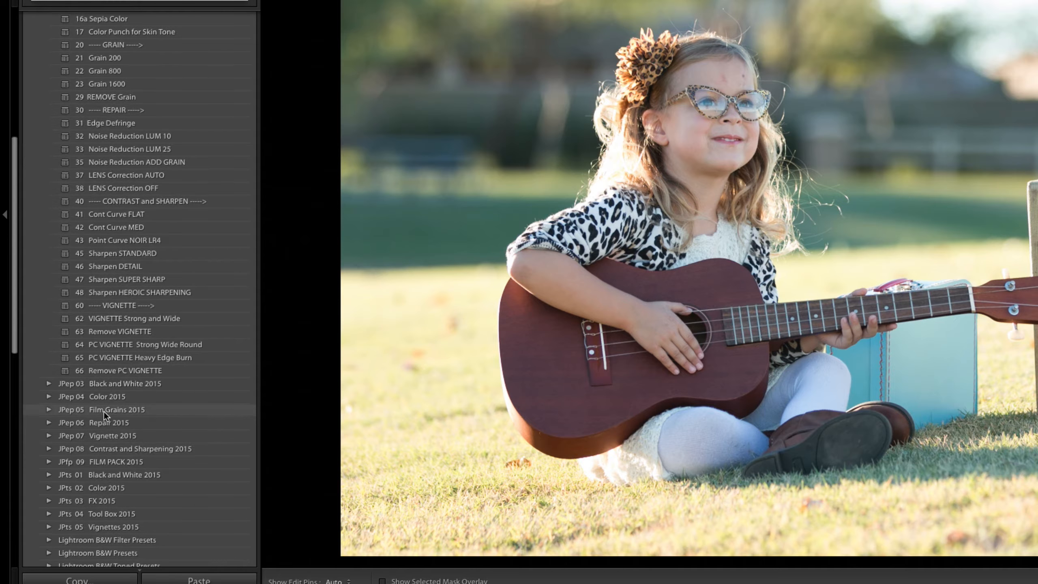
Open the JPep 05 Film Grains 2015 preset folder to inspect its grain presets, then close it.
click(48, 408)
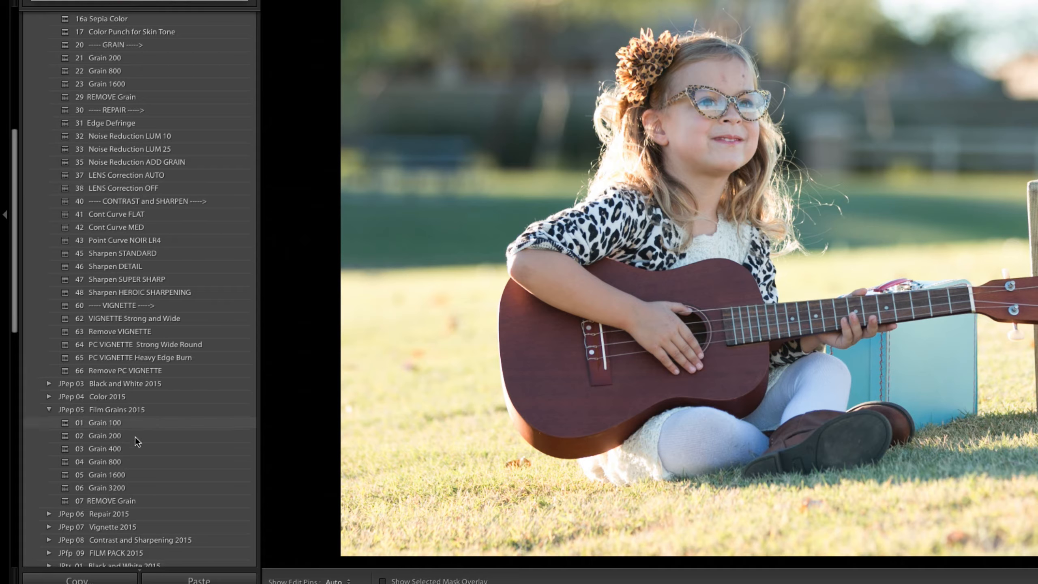
drag(64, 465, 116, 442)
click(48, 407)
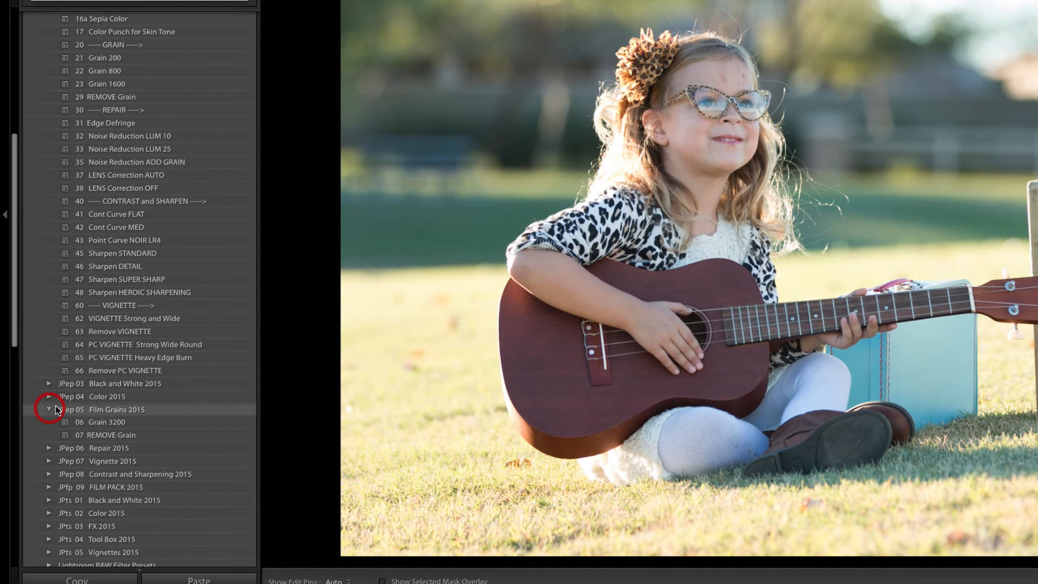
Scroll the preset list, then open and review the JPep 07 Vignette 2015 folder before closing it.
scroll(104, 328, up, 3)
scroll(103, 328, up, 2)
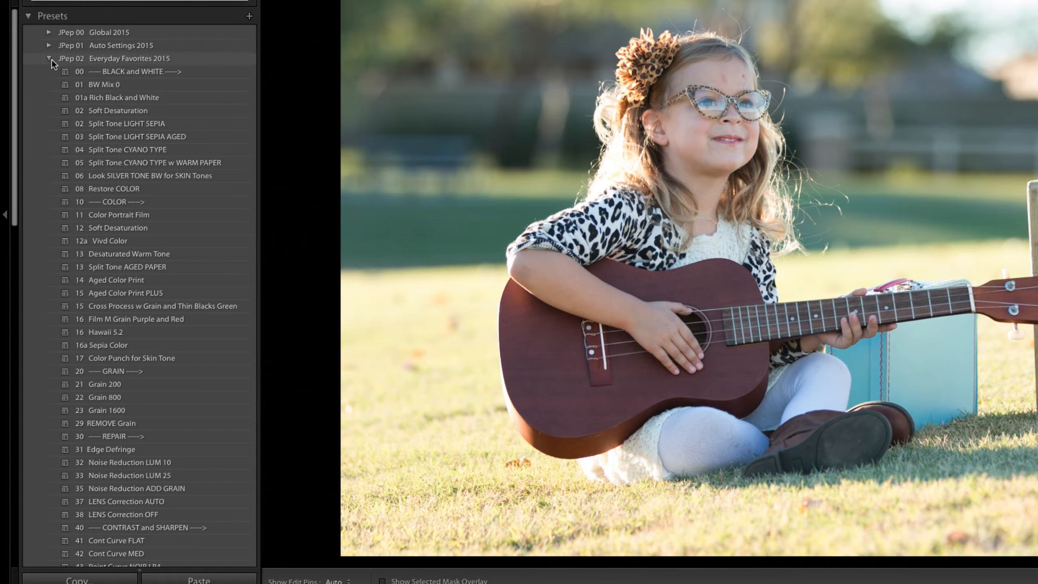
scroll(97, 159, down, 10)
scroll(97, 159, down, 2)
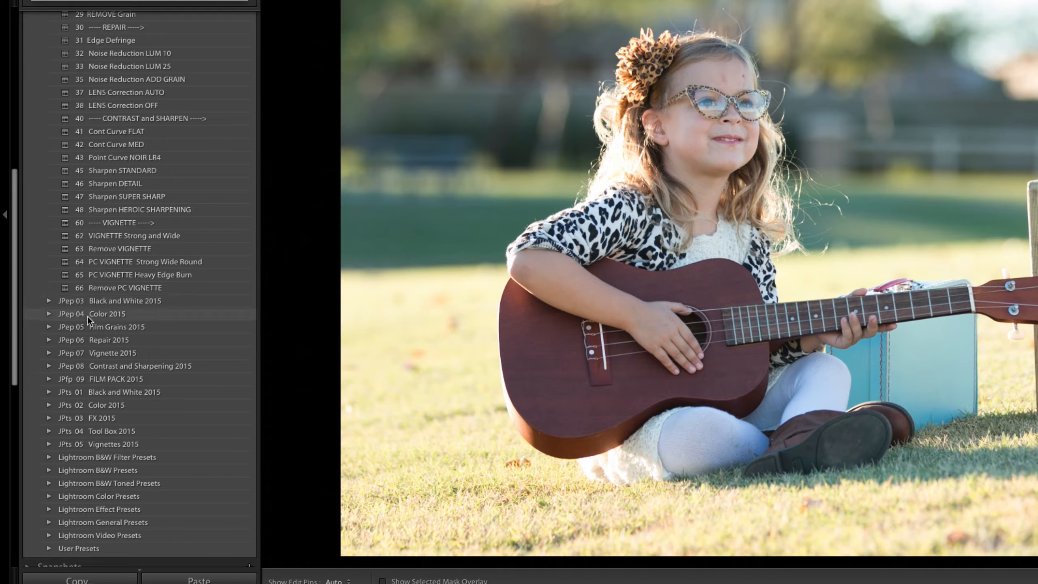
scroll(93, 416, down, 1)
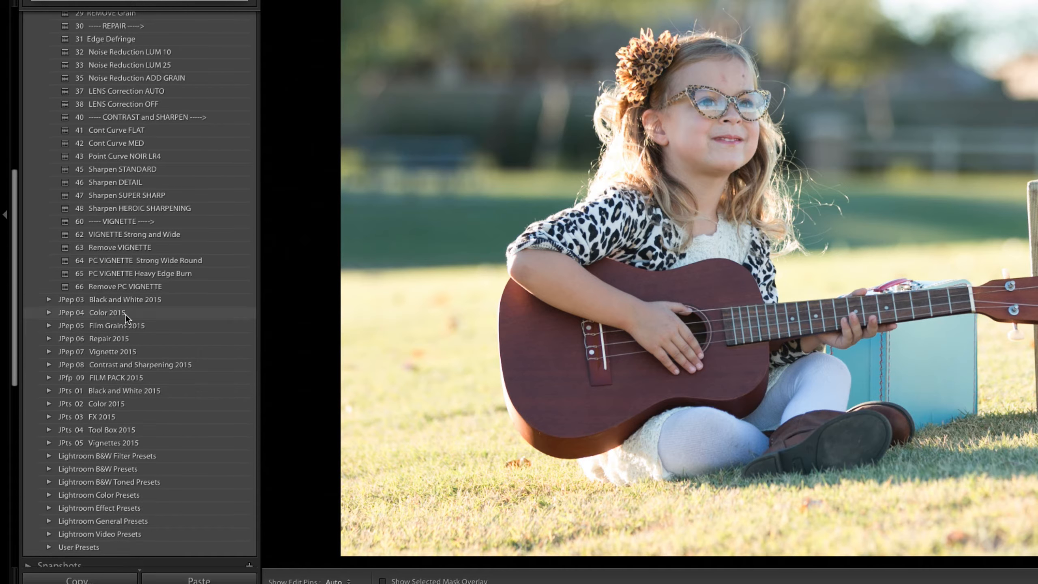
scroll(111, 352, down, 1)
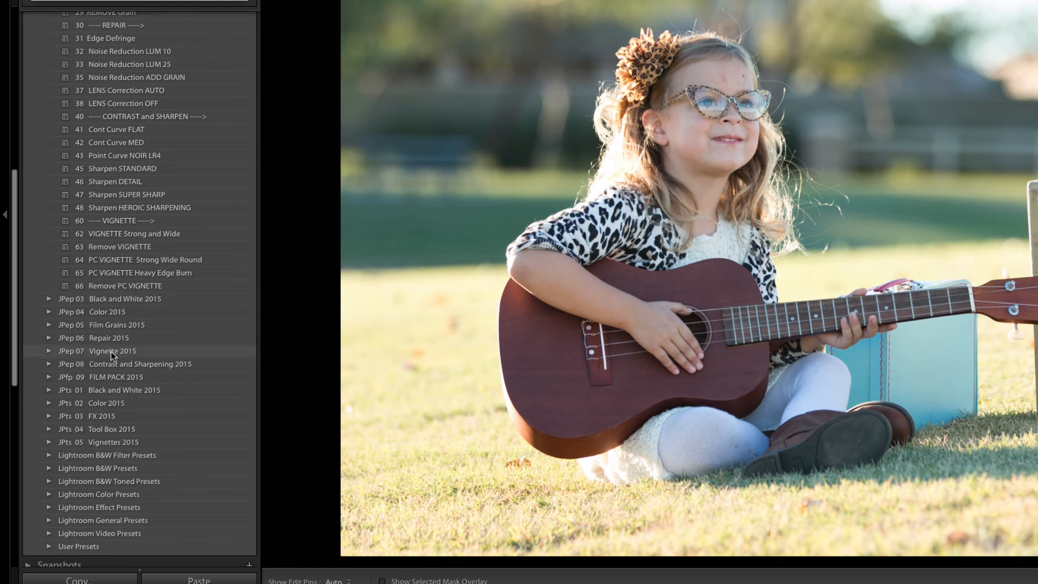
click(48, 350)
scroll(97, 353, down, 5)
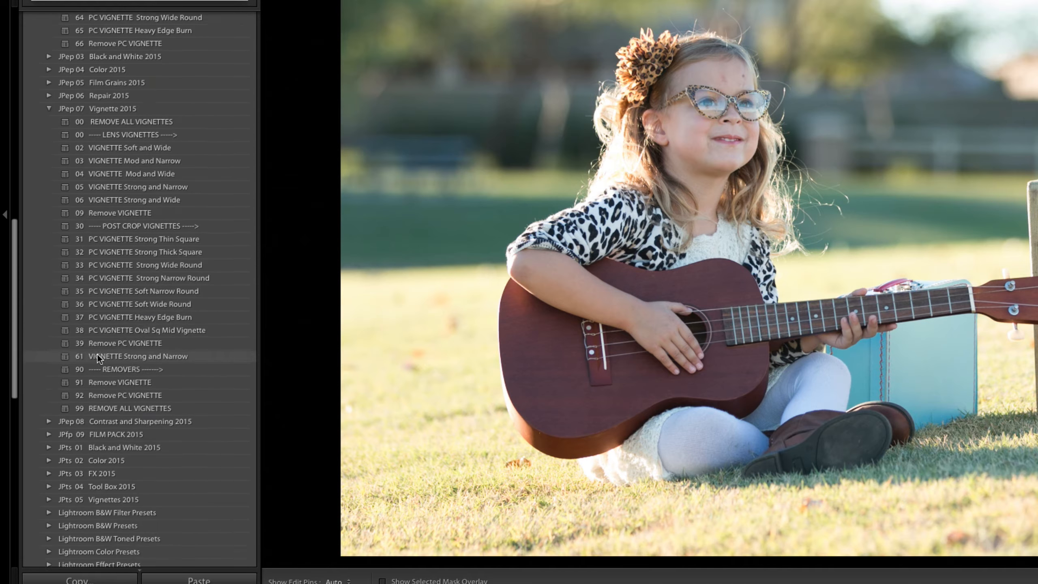
scroll(97, 354, down, 1)
scroll(98, 354, up, 4)
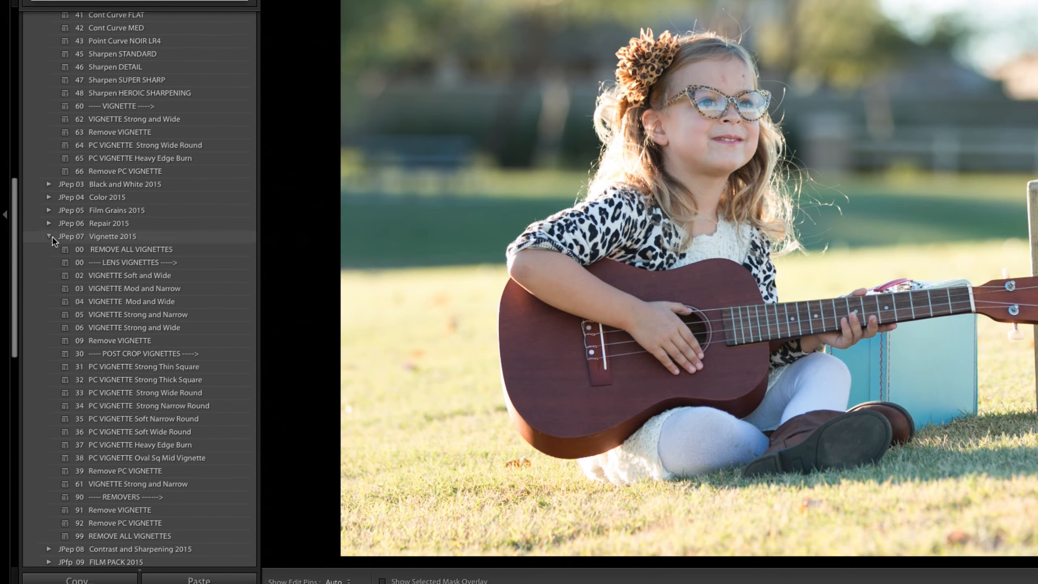
click(50, 236)
Collapse the Everyday Favorites 2015 folder and expand the JPep 07 Vignette 2015 preset folder.
scroll(57, 238, up, 8)
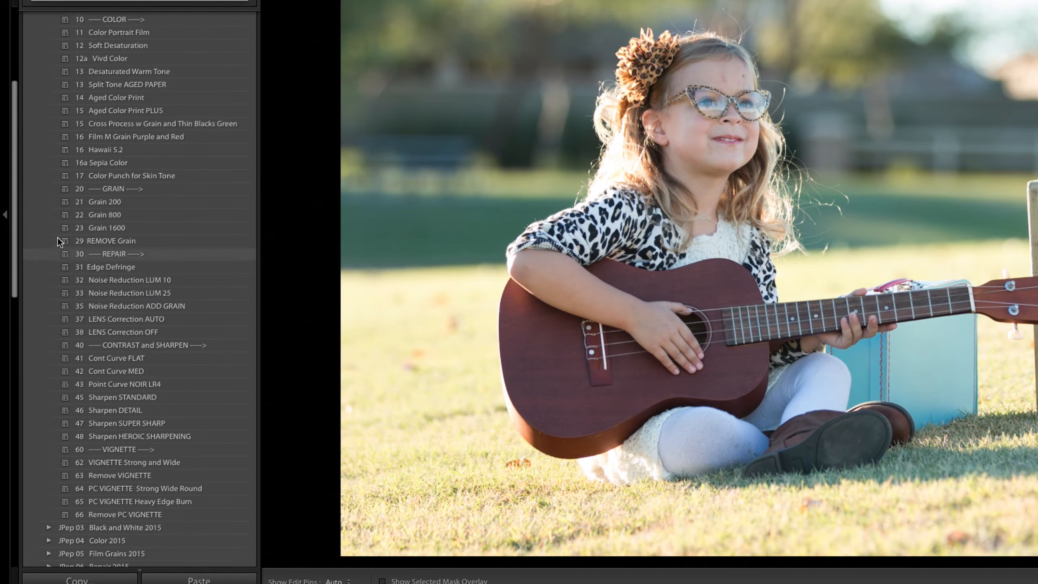
scroll(58, 237, up, 4)
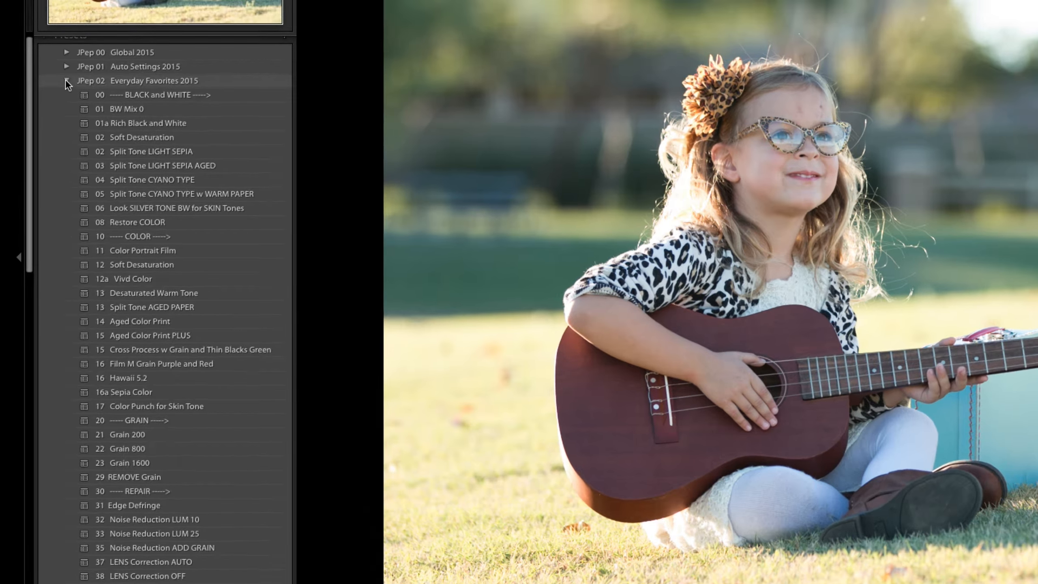
click(49, 52)
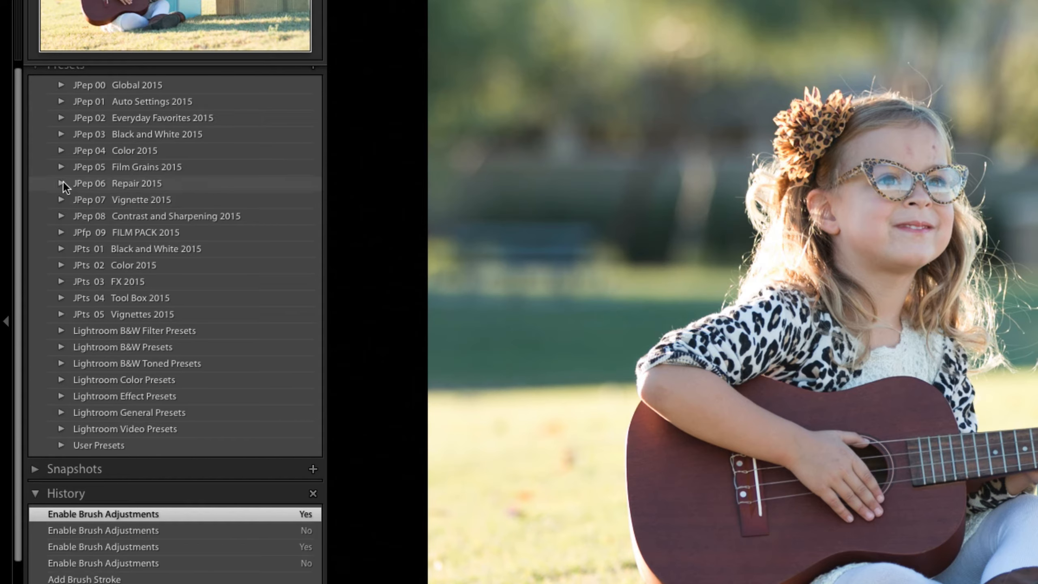
click(61, 200)
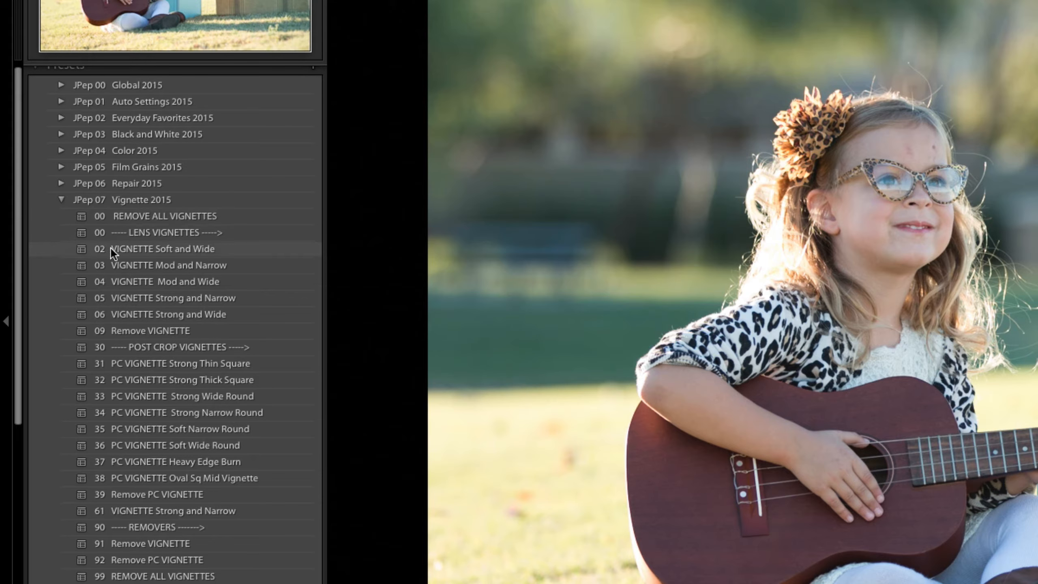
Collapse the JPep 07 Vignette 2015 preset folder and return to the top of the preset list.
drag(80, 248, 63, 198)
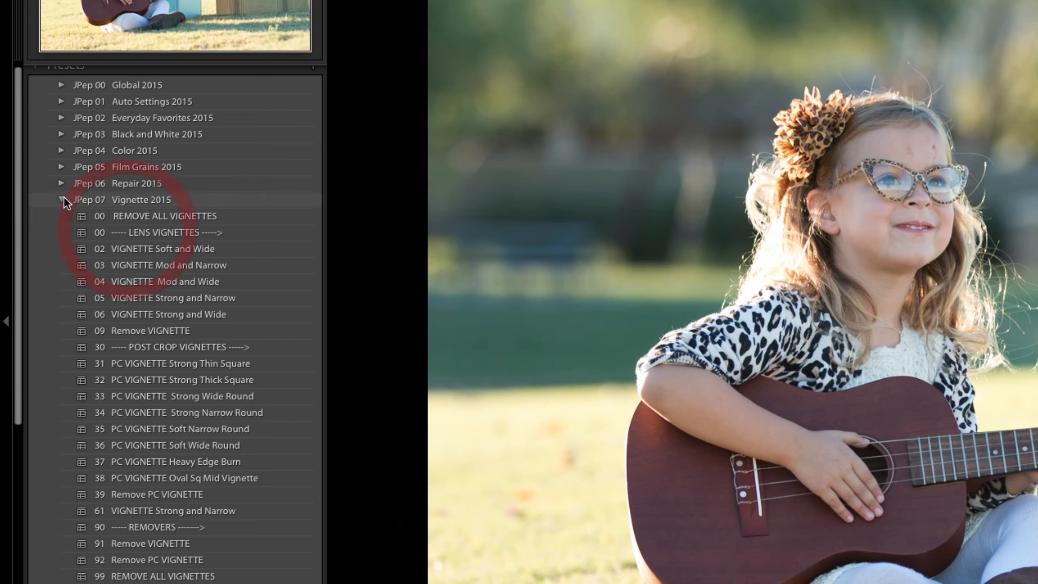
click(62, 199)
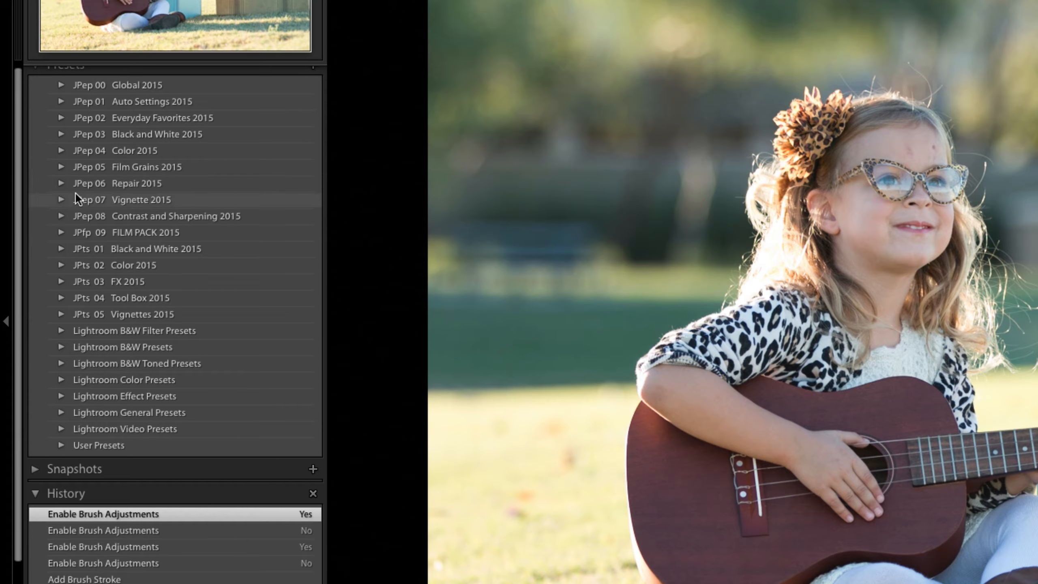
scroll(75, 193, up, 1)
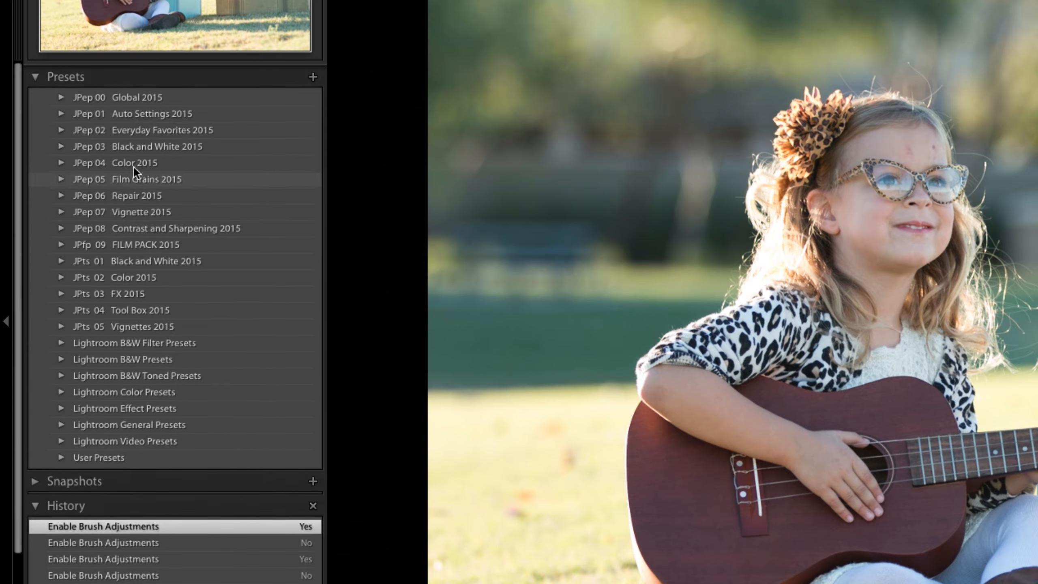
Browse the Everyday Favorites 2015 and JPts 04 Tool Box 2015 preset folders, collapsing each afterwards.
click(62, 126)
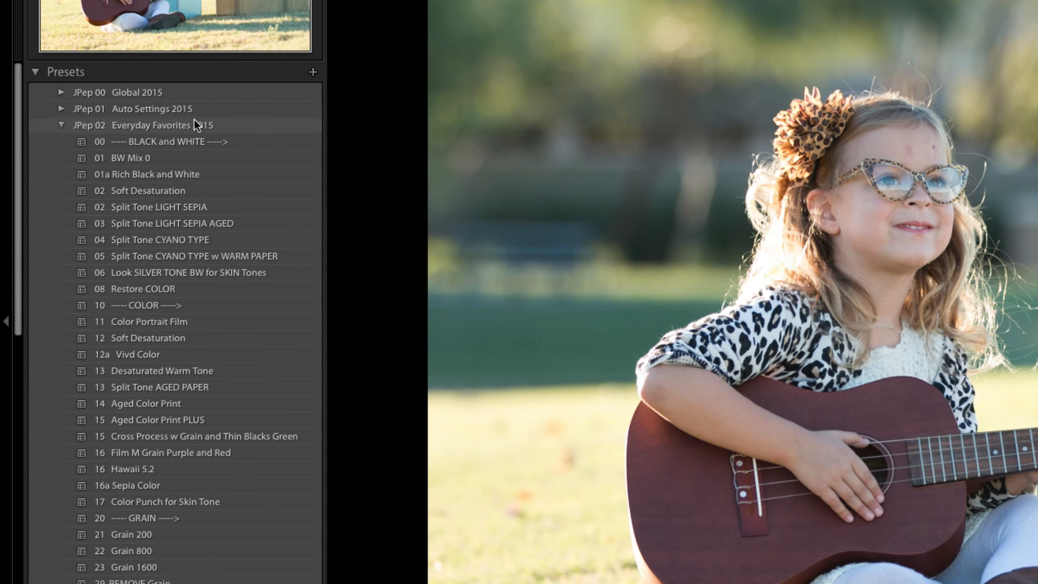
scroll(152, 356, down, 5)
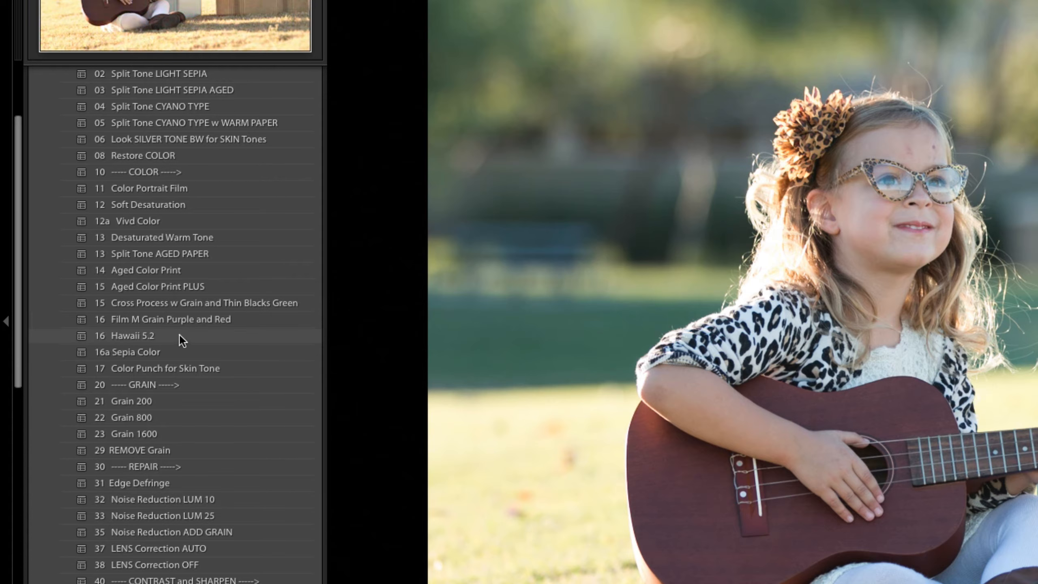
scroll(167, 293, up, 5)
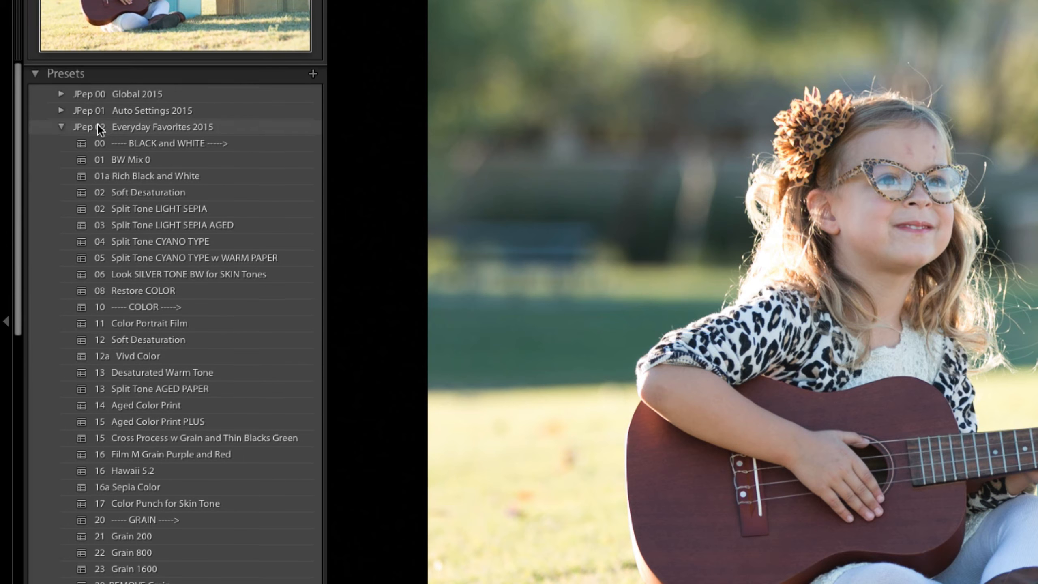
click(61, 124)
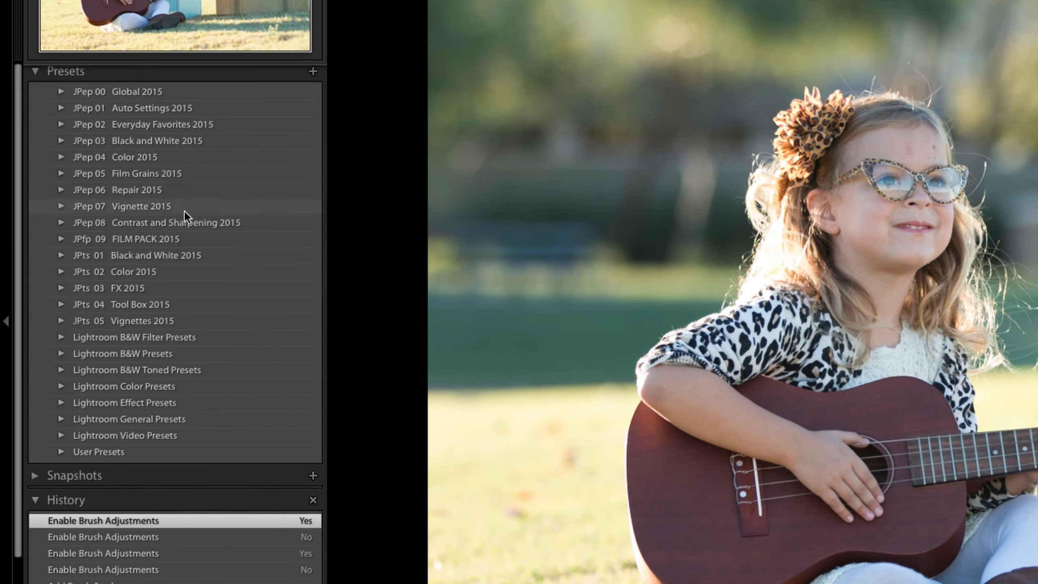
click(61, 305)
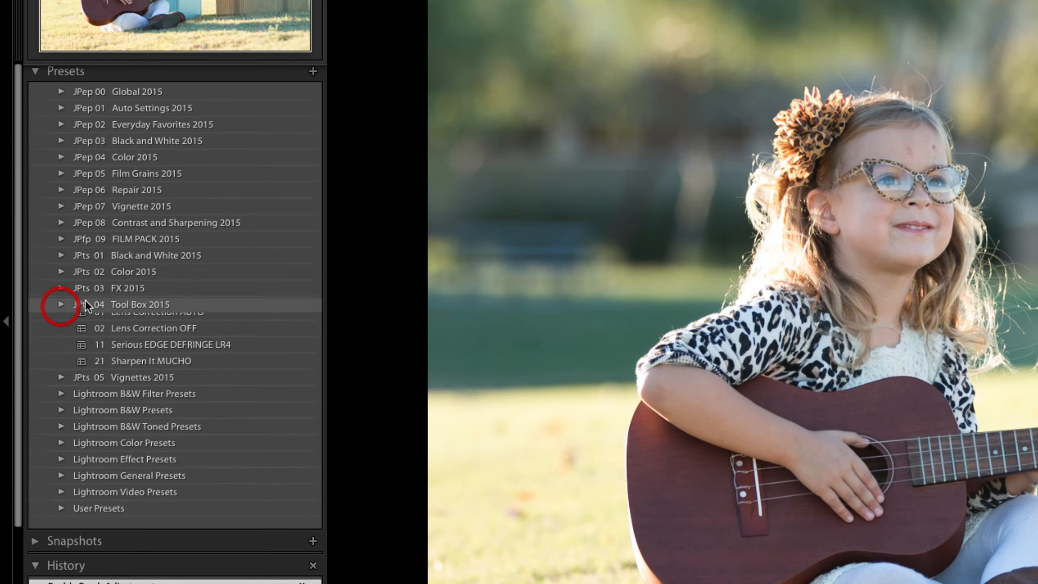
click(62, 304)
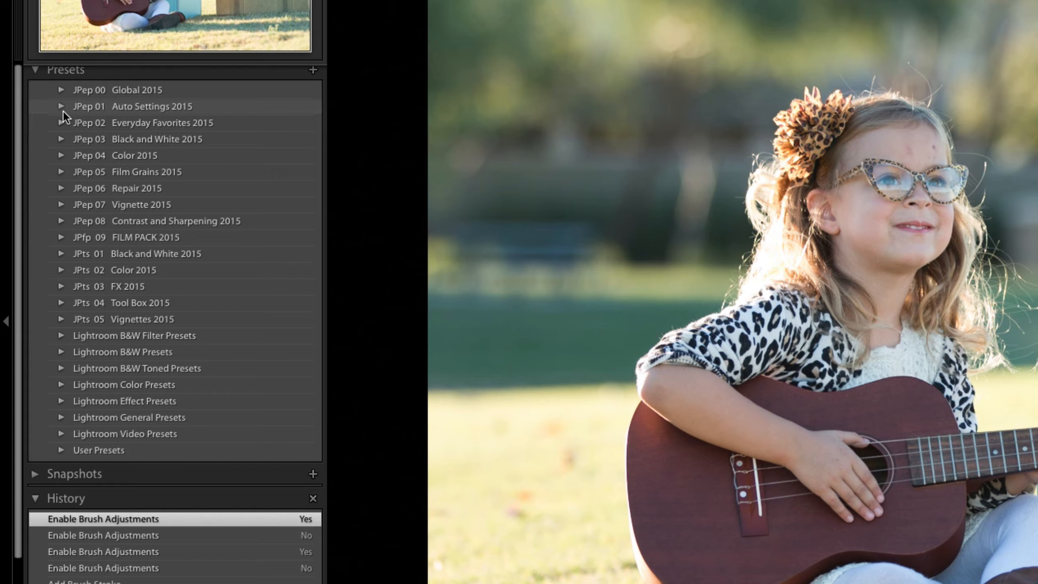
Expand the JPep 02 Everyday Favorites 2015 folder and scroll through its presets.
click(62, 123)
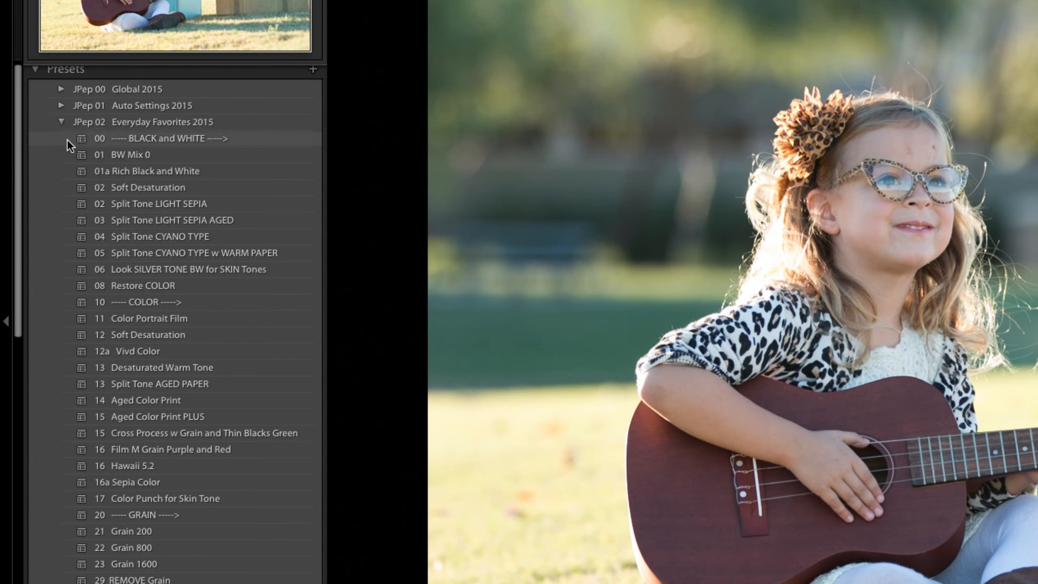
scroll(128, 227, down, 3)
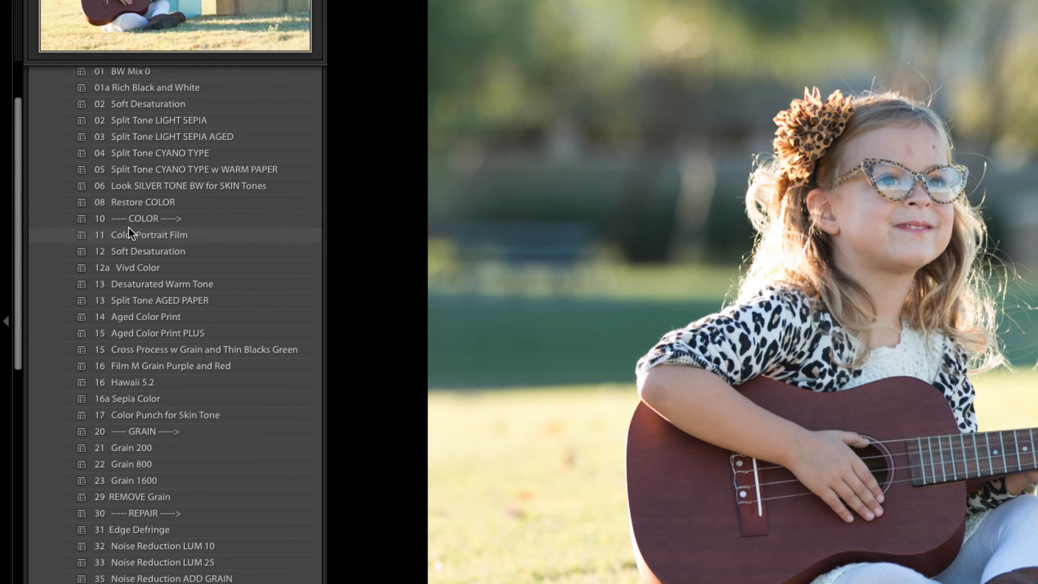
scroll(128, 227, up, 2)
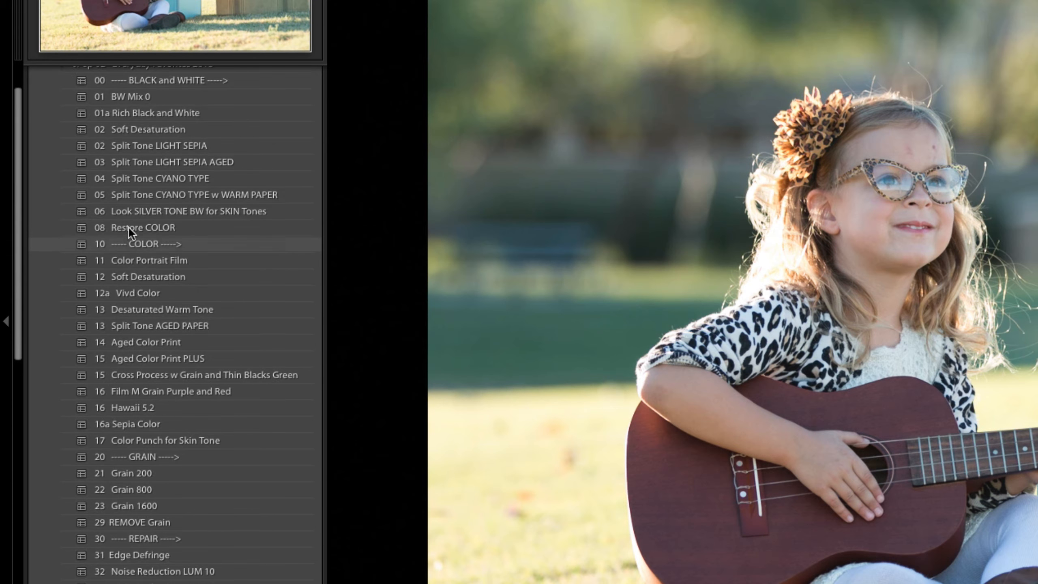
Try the 01 BW Mix 0 and 02 Split Tone LIGHT SEPIA presets on the photo and undo them.
click(123, 96)
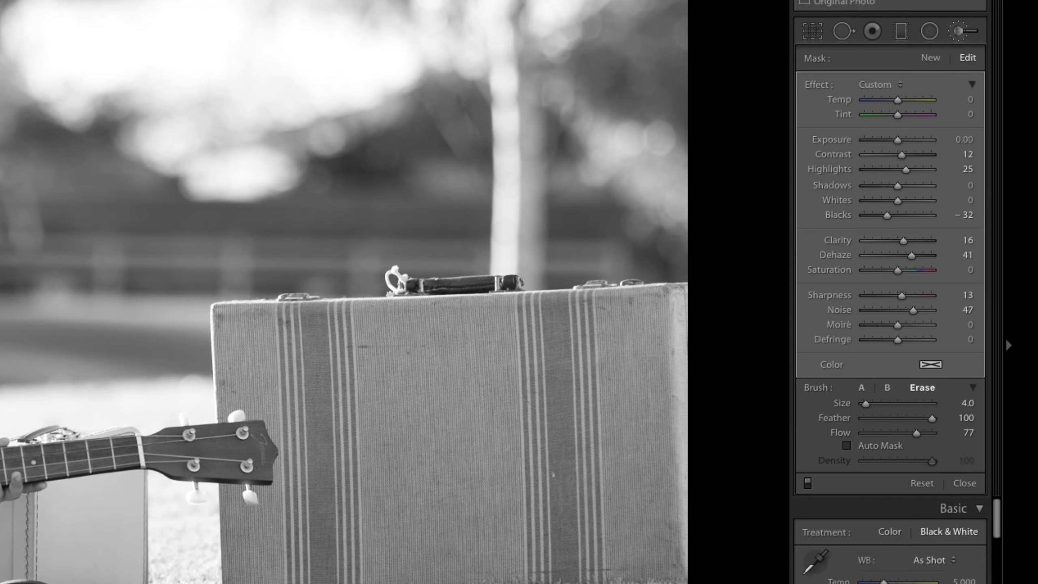
click(963, 31)
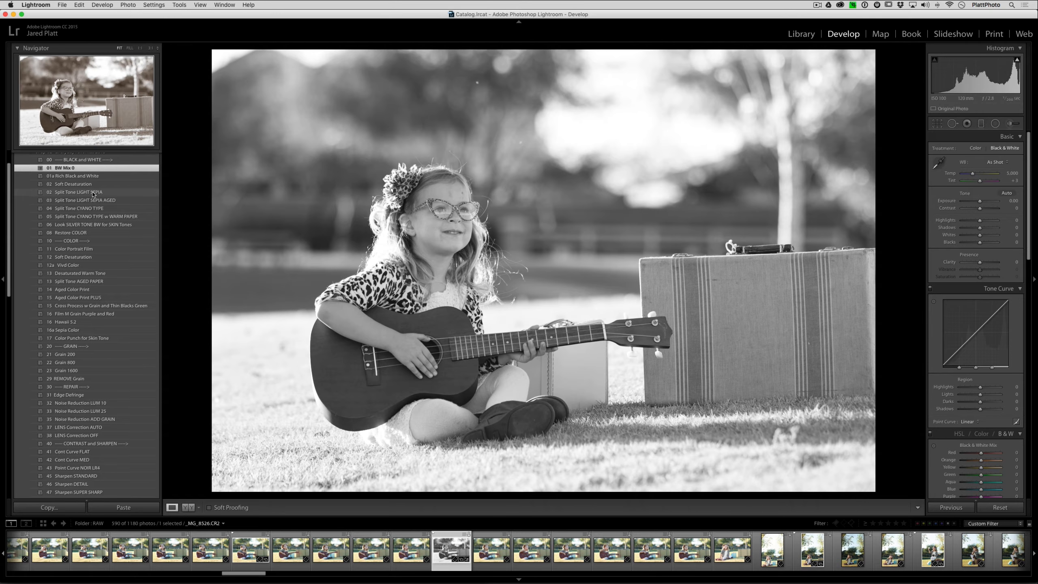
click(94, 192)
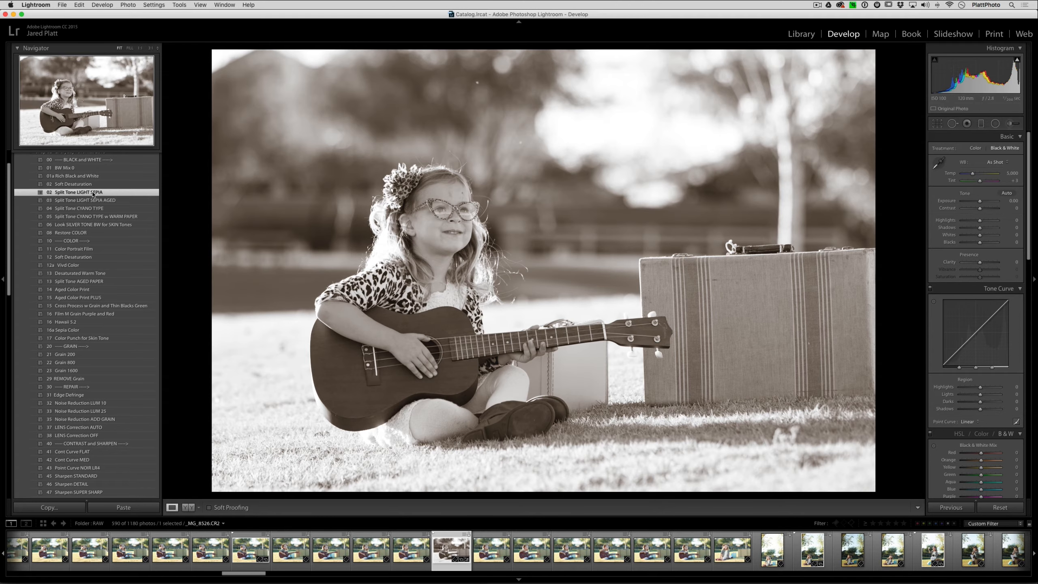
key(super+z)
key(super+z)
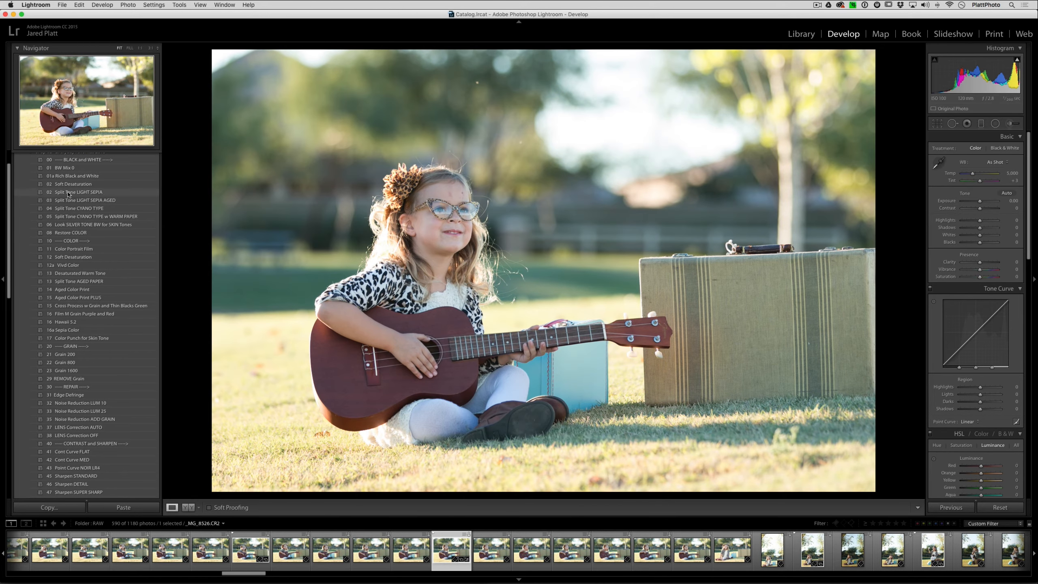
click(68, 193)
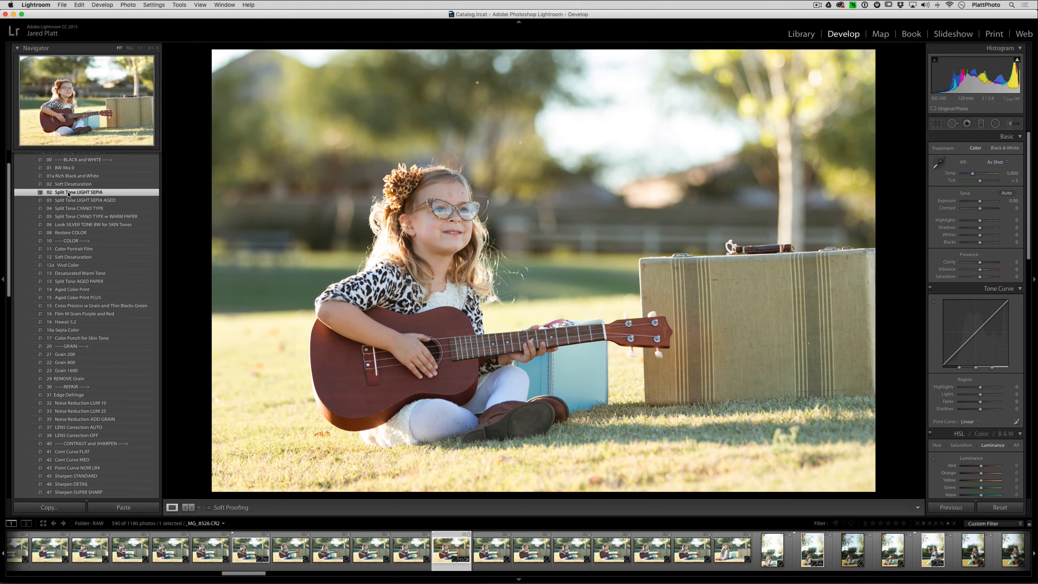
key(super+z)
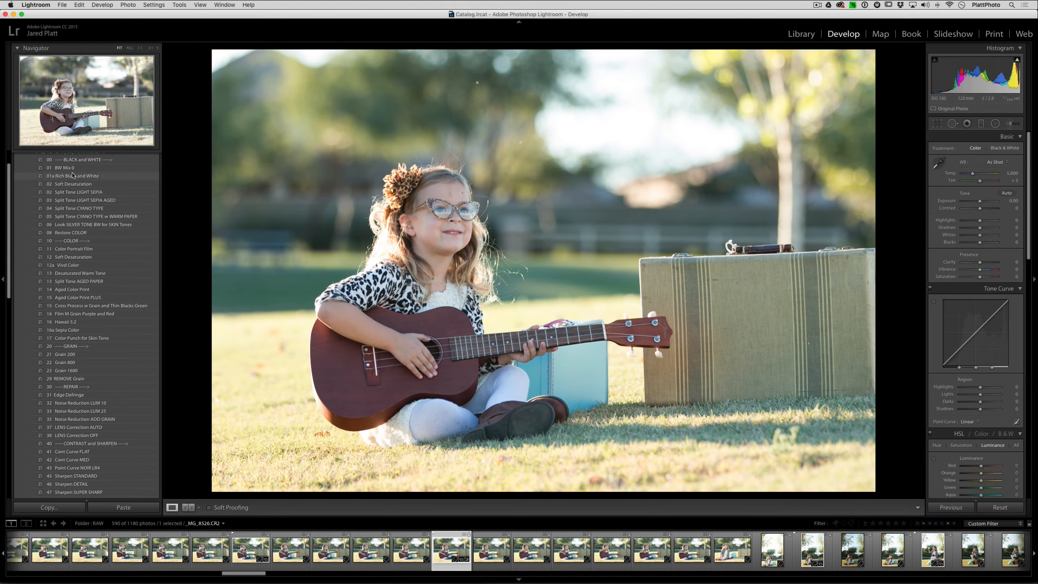
Stack the 01 BW Mix 0, 02 Split Tone LIGHT SEPIA and 23 Grain 1600 presets on the photo.
click(69, 168)
click(92, 190)
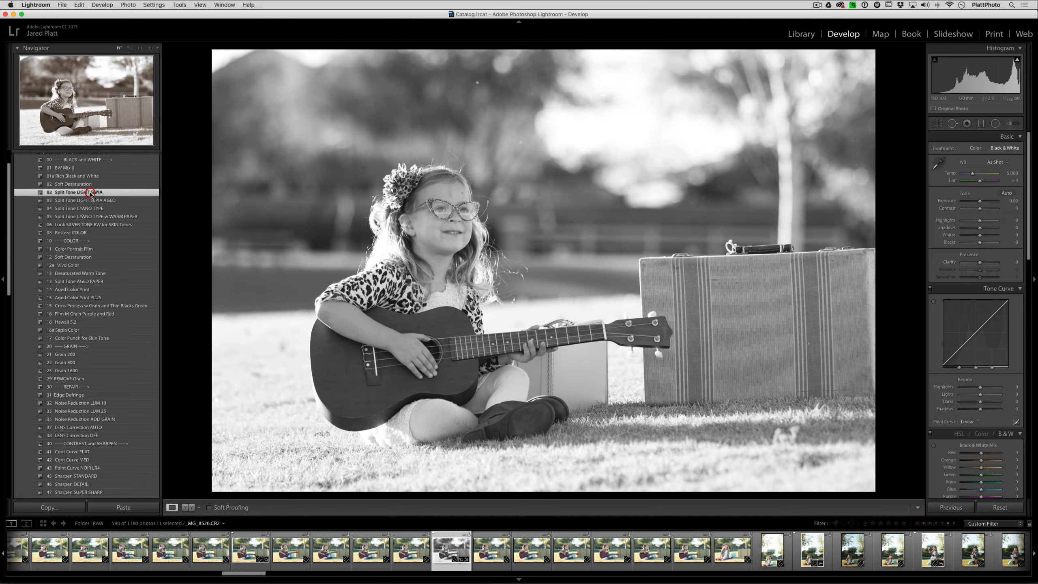
scroll(107, 282, down, 3)
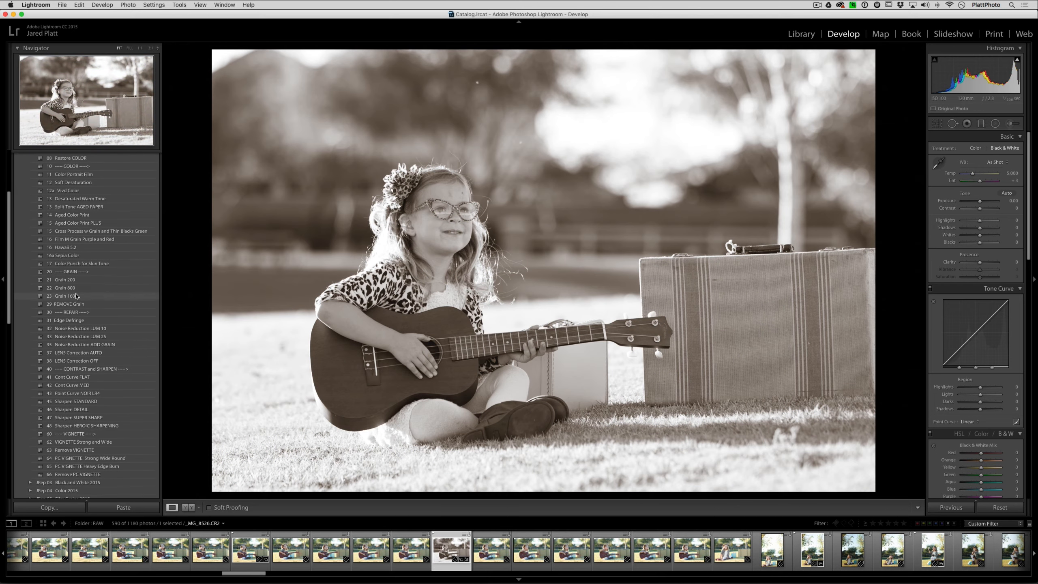
click(118, 296)
Add the 64 PC VIGNETTE Strong Wide Round preset and switch the grain to the 21 Grain 200 preset.
scroll(120, 303, down, 2)
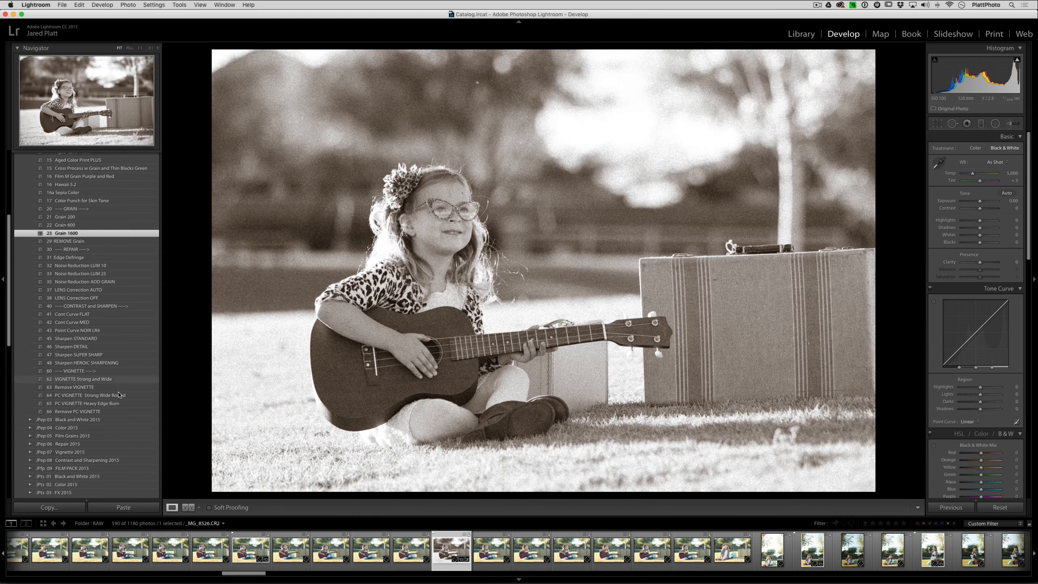
scroll(117, 393, down, 1)
click(109, 393)
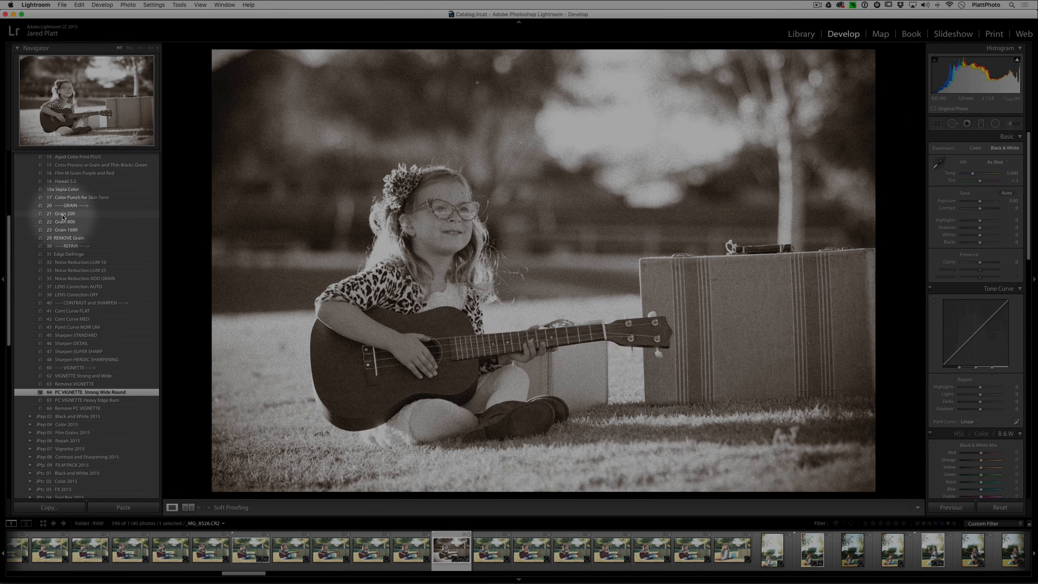
click(62, 214)
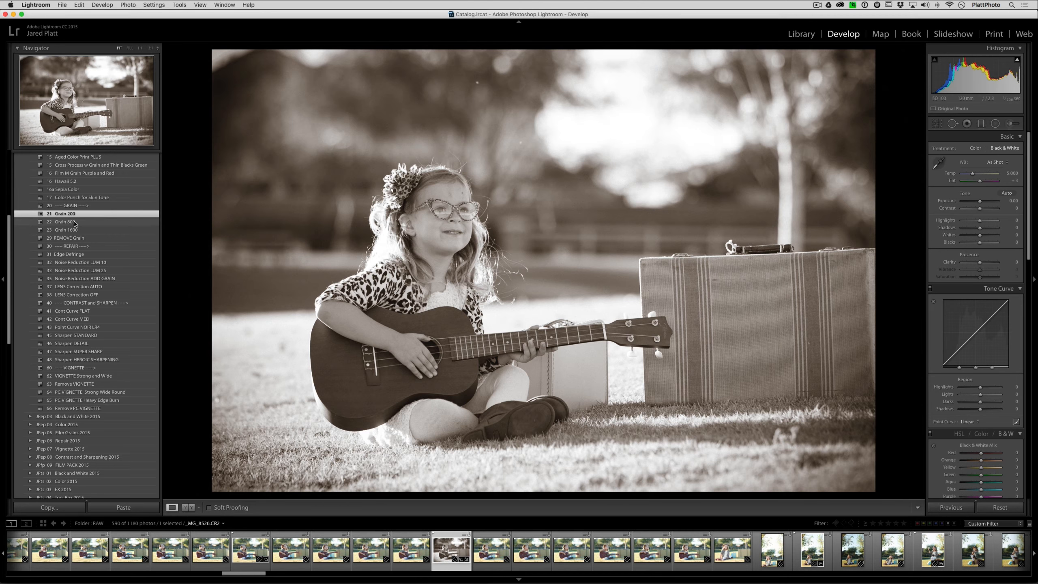
Try the 08 Restore COLOR preset and undo it.
scroll(82, 217, up, 5)
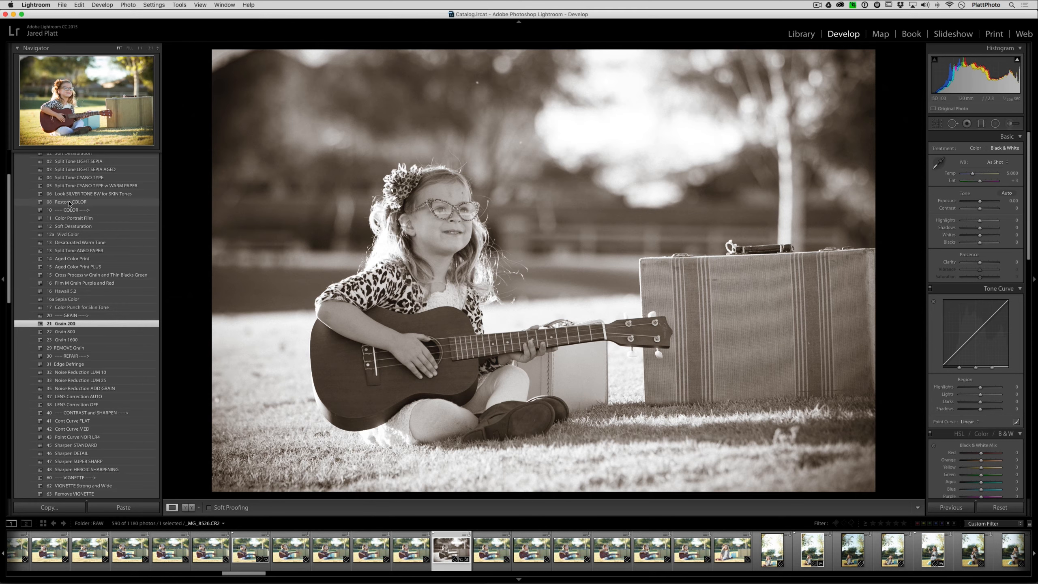
click(69, 202)
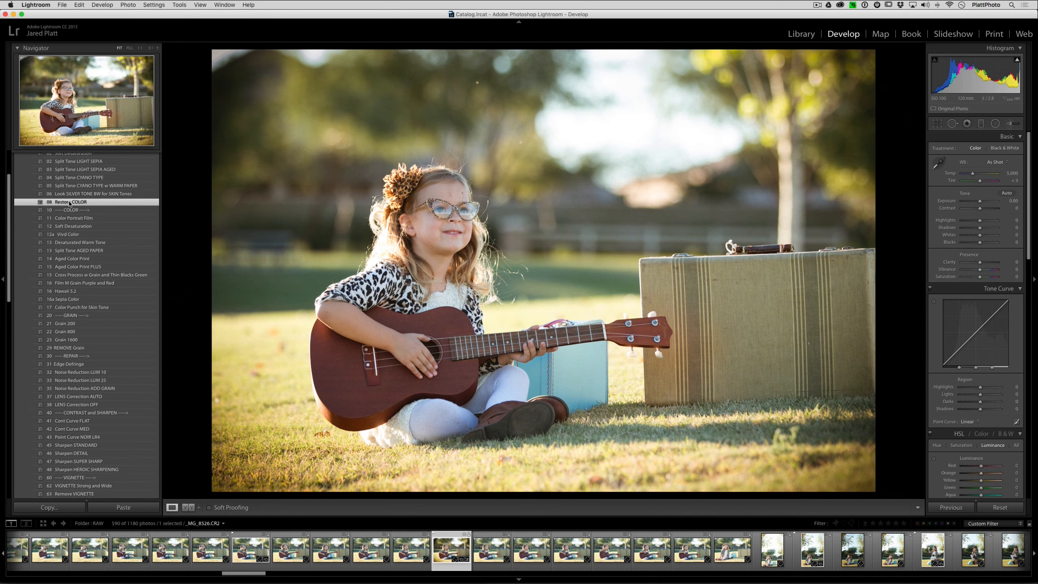
key(super+z)
Apply the 04 Split Tone CYANO TYPE preset to the photo.
scroll(71, 212, up, 3)
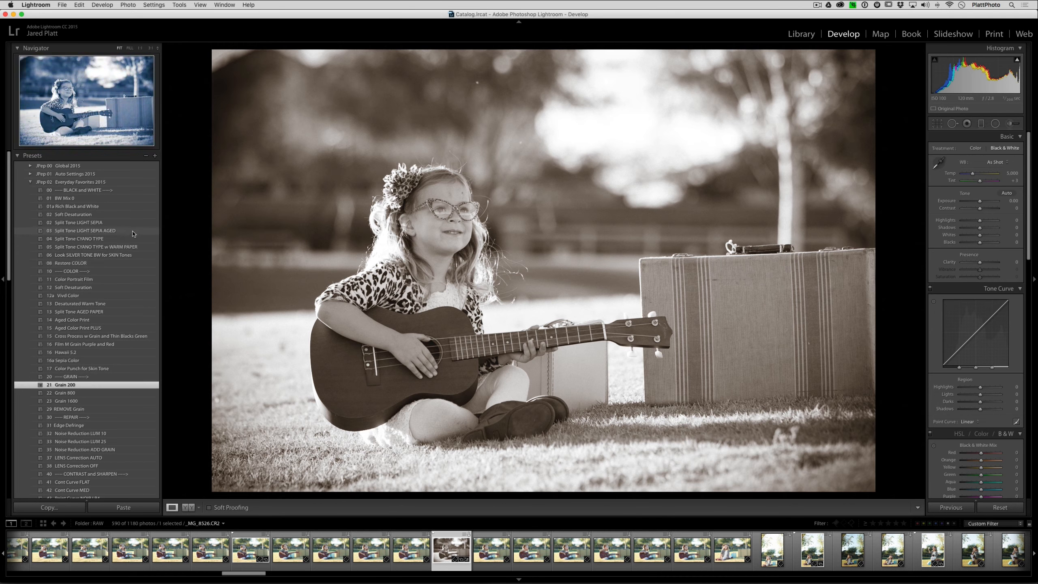
click(79, 239)
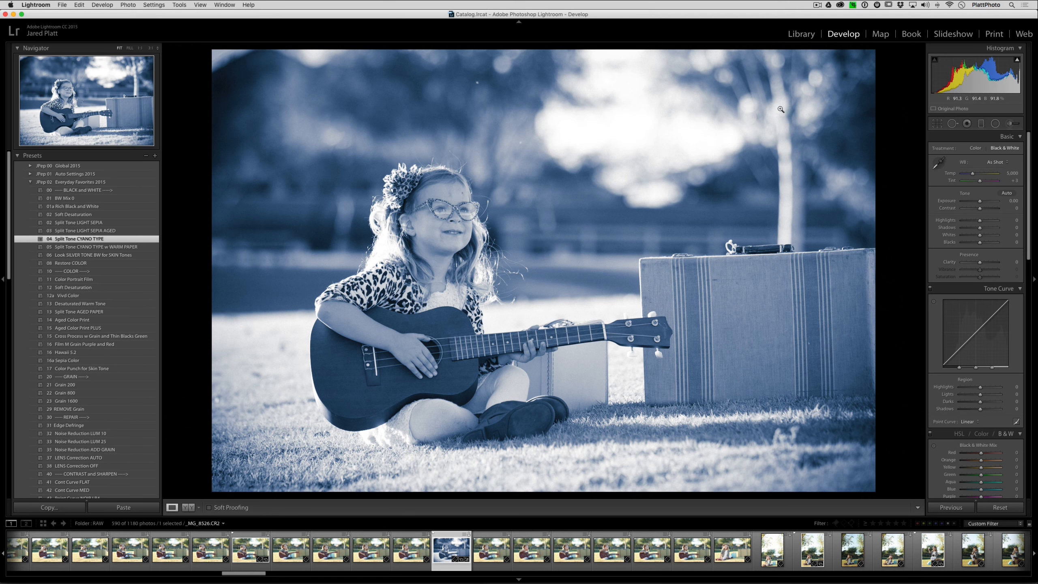
Open the Radial Filter tool and browse its Effect preset list.
click(1009, 124)
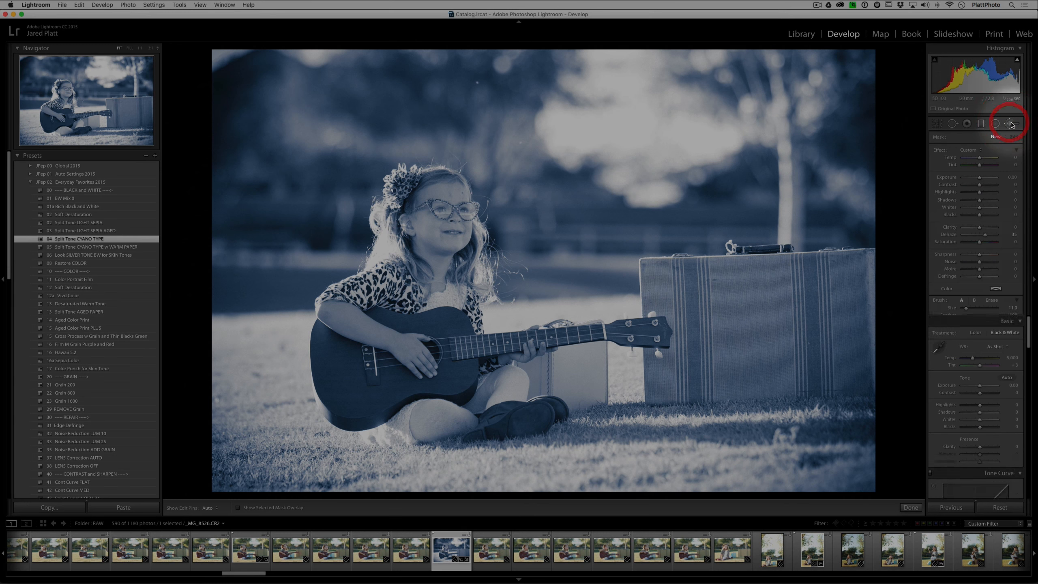
click(981, 125)
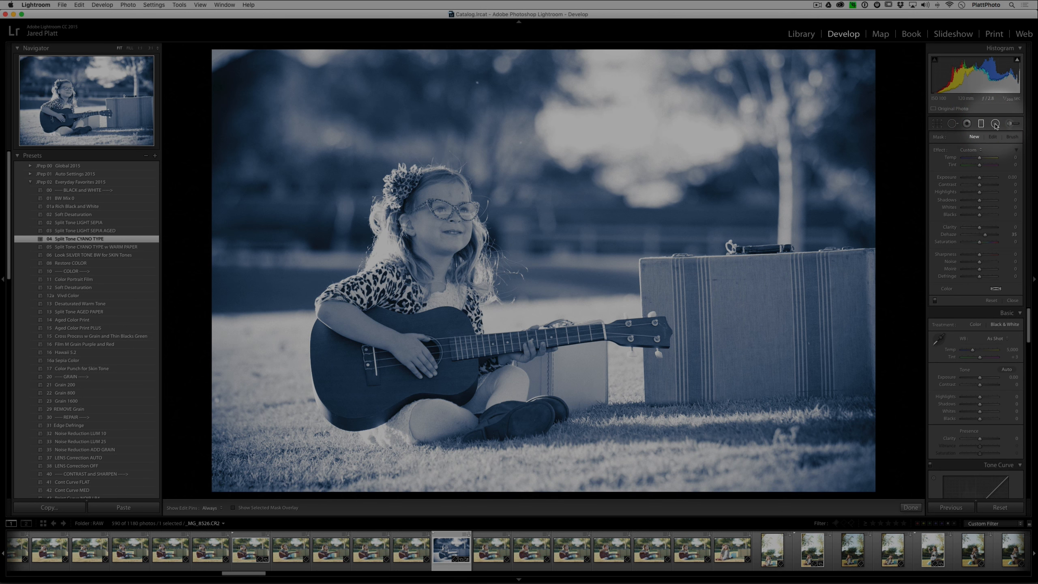
click(995, 124)
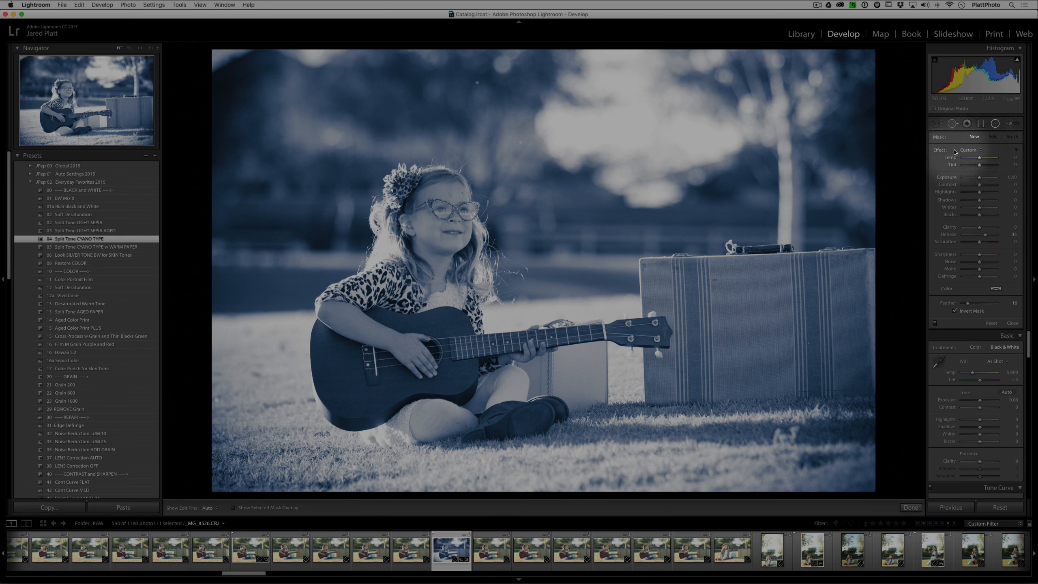
click(968, 150)
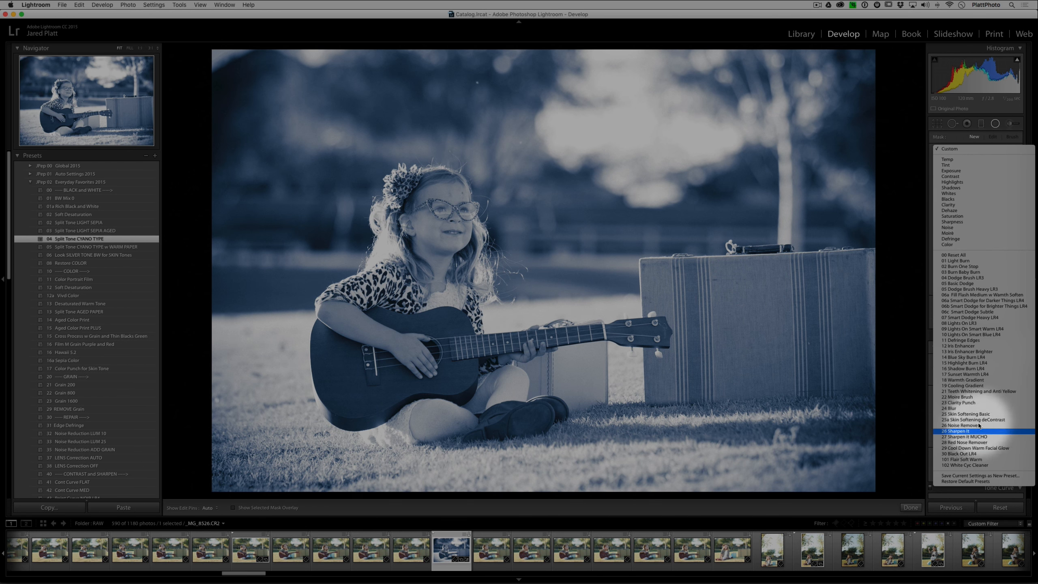
click(936, 244)
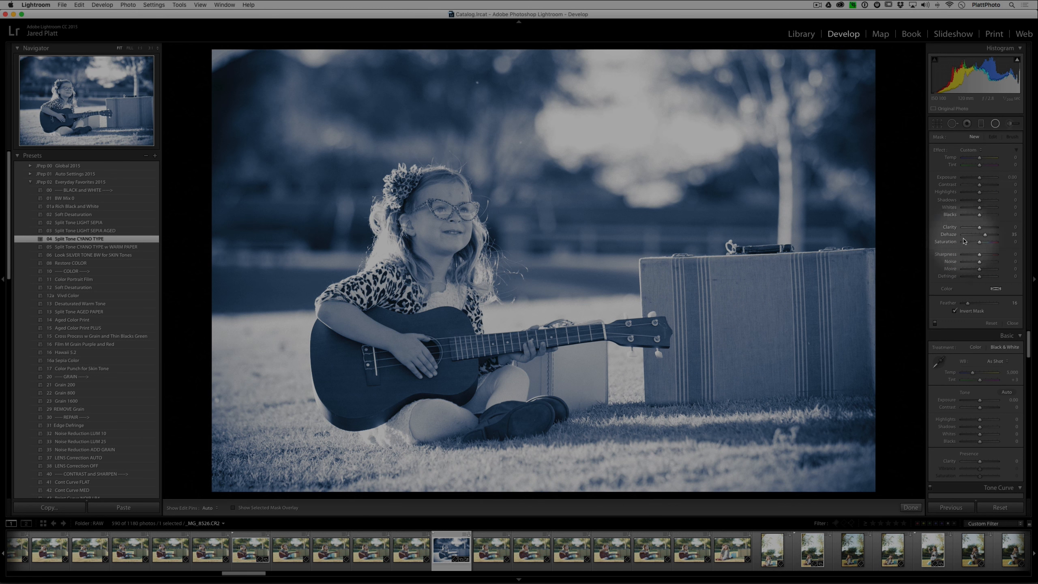